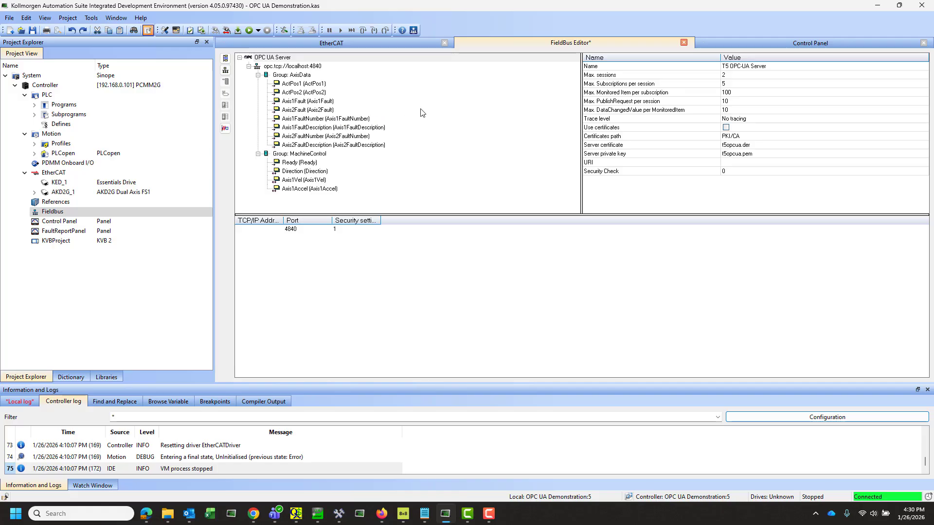
# Examine the OPC UA server's AxisData and MachineControl groups and the properties of the Axis2Fault tag
pyautogui.click(330, 112)
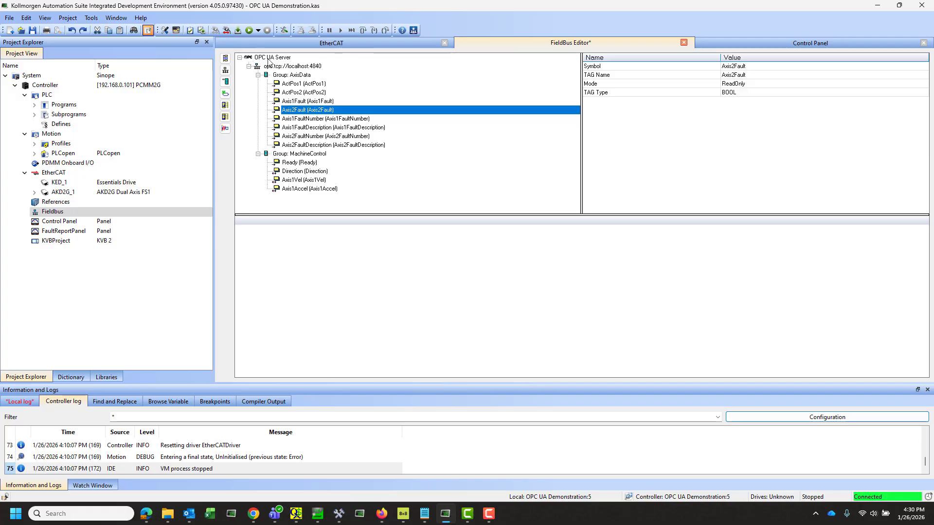
pyautogui.click(292, 58)
pyautogui.click(297, 76)
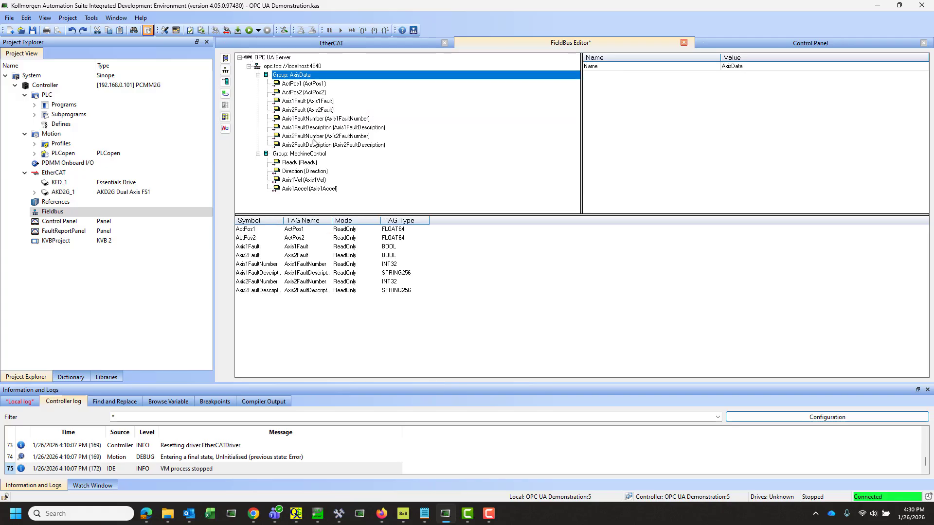
pyautogui.click(304, 154)
pyautogui.click(273, 80)
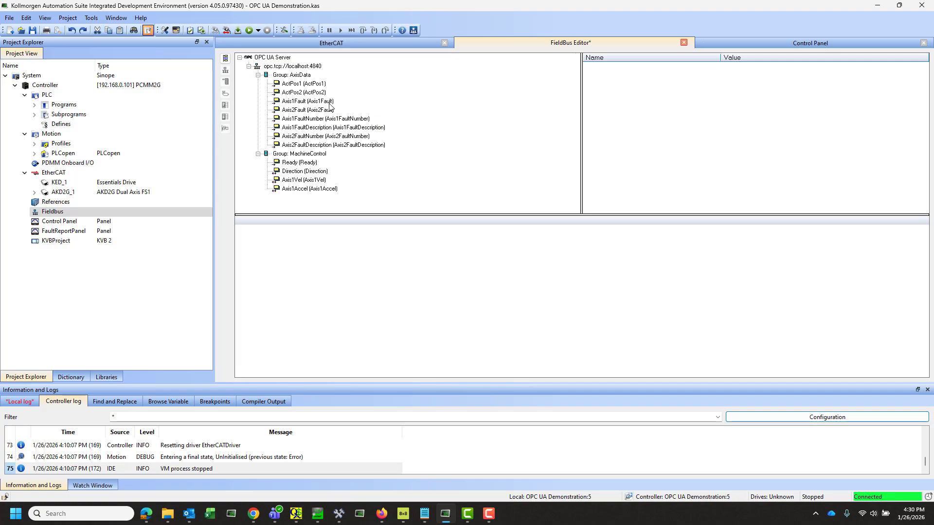
# Configure the OPC UA server to use certificates, disabling Anonymous authentication and enabling Certificate authentication
pyautogui.click(269, 58)
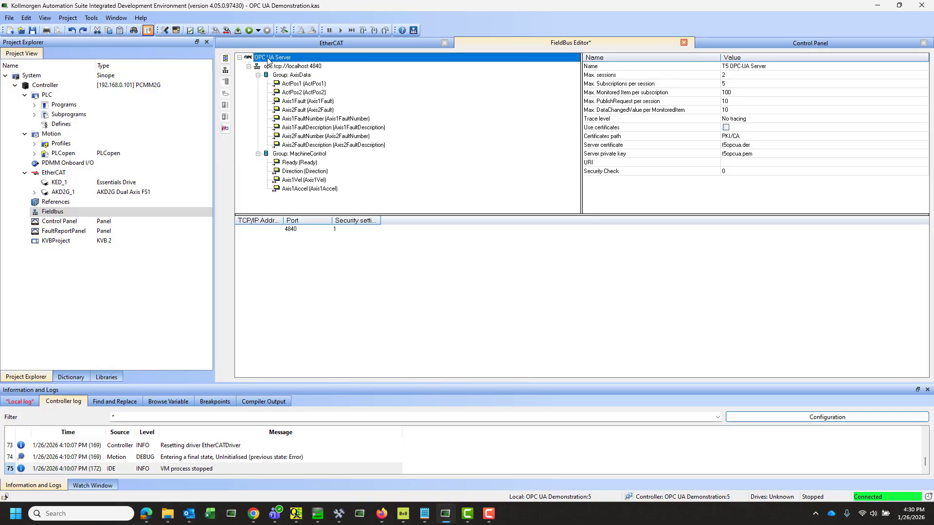
pyautogui.doubleClick(269, 58)
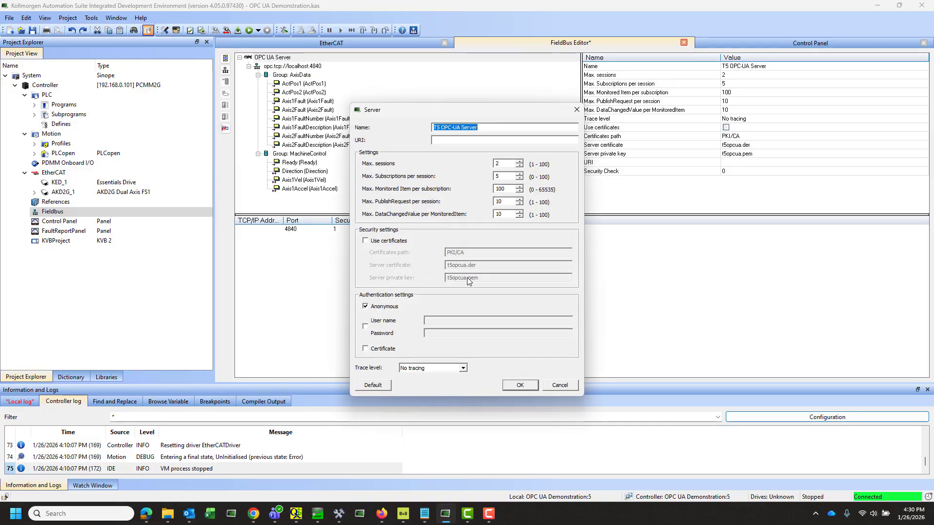
pyautogui.click(366, 309)
pyautogui.click(366, 351)
pyautogui.click(366, 241)
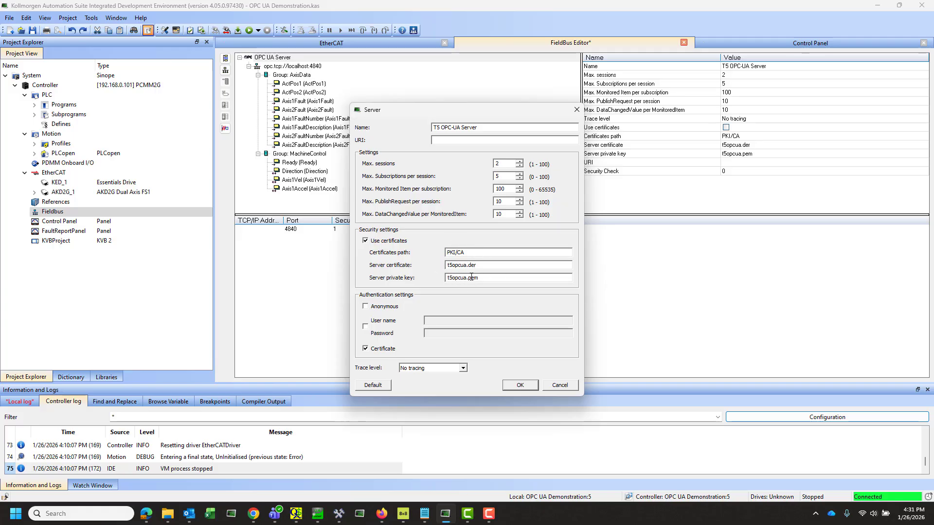
pyautogui.click(523, 387)
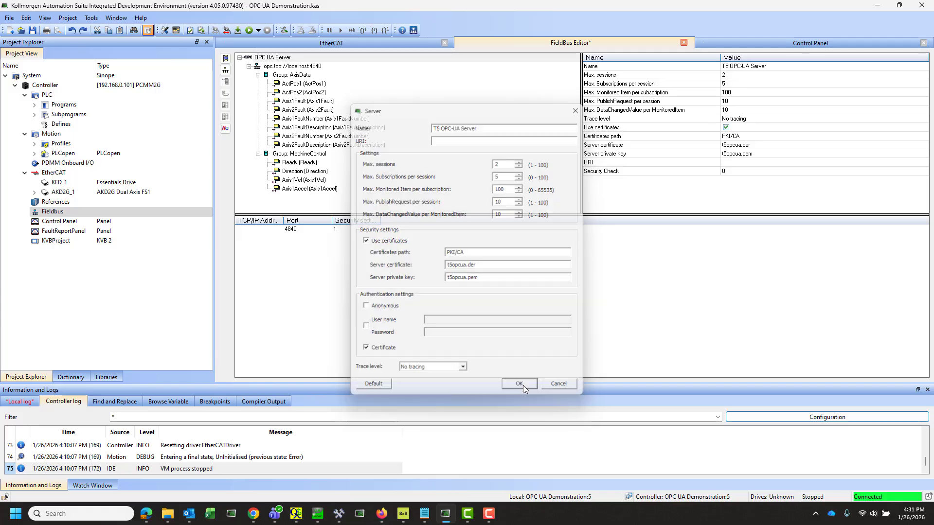
# Set the opc.tcp endpoint's security policy to Basic256Sha256 only, with None disabled
pyautogui.click(279, 67)
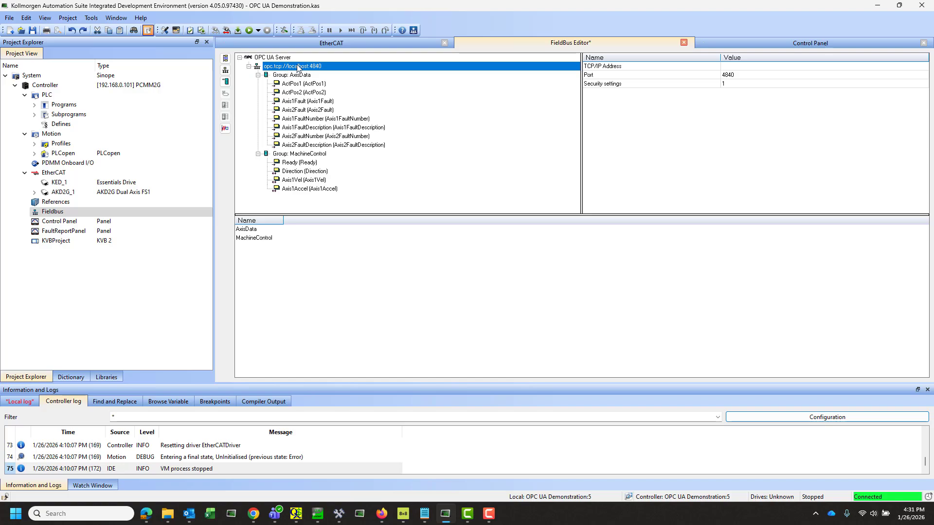
pyautogui.doubleClick(731, 85)
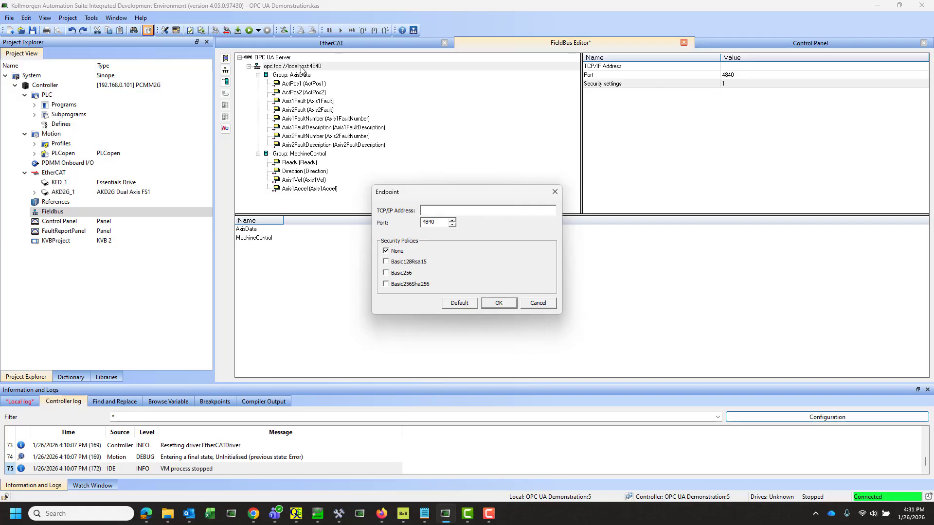
pyautogui.click(534, 304)
pyautogui.doubleClick(293, 70)
pyautogui.click(390, 286)
pyautogui.click(496, 304)
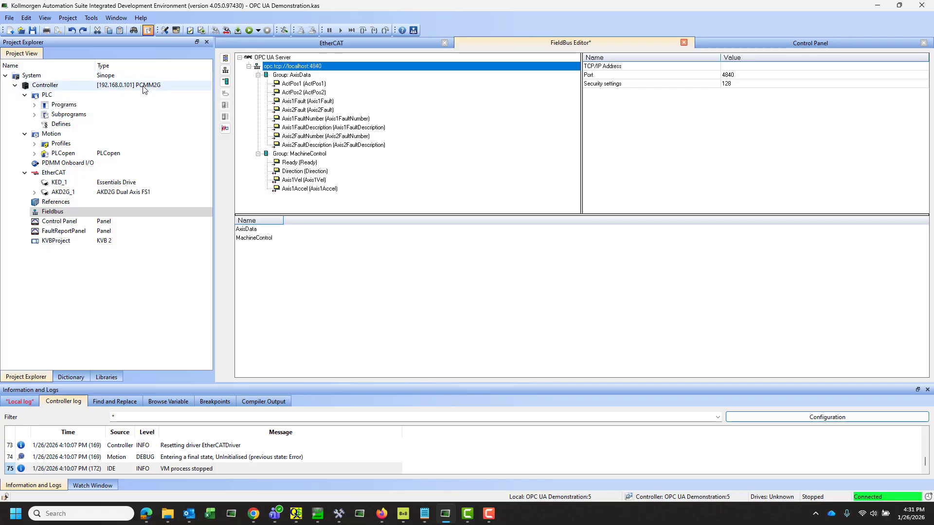
pyautogui.rightClick(123, 87)
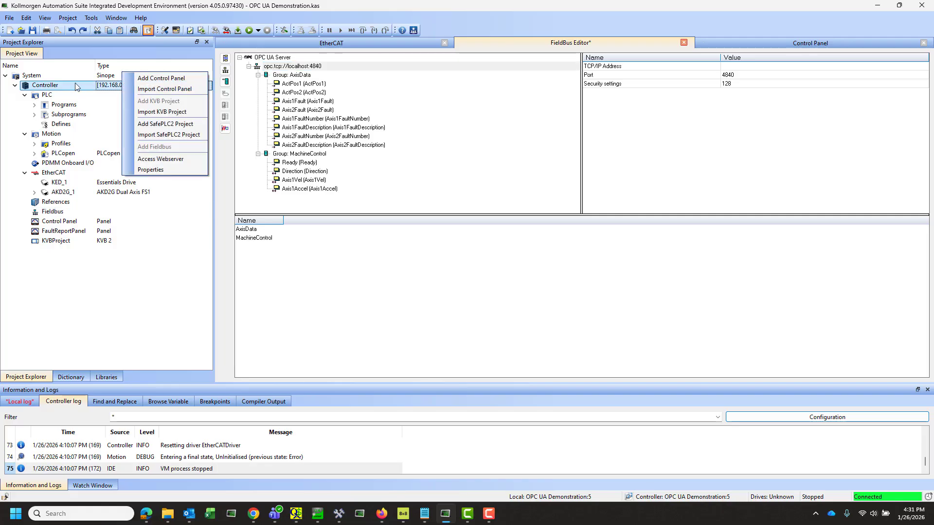
pyautogui.click(151, 159)
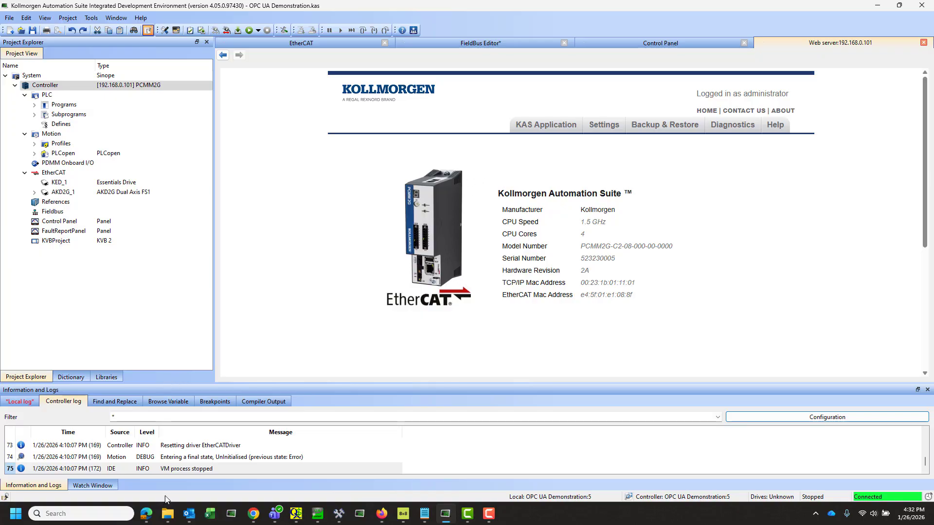
pyautogui.moveTo(146, 514)
pyautogui.click(150, 471)
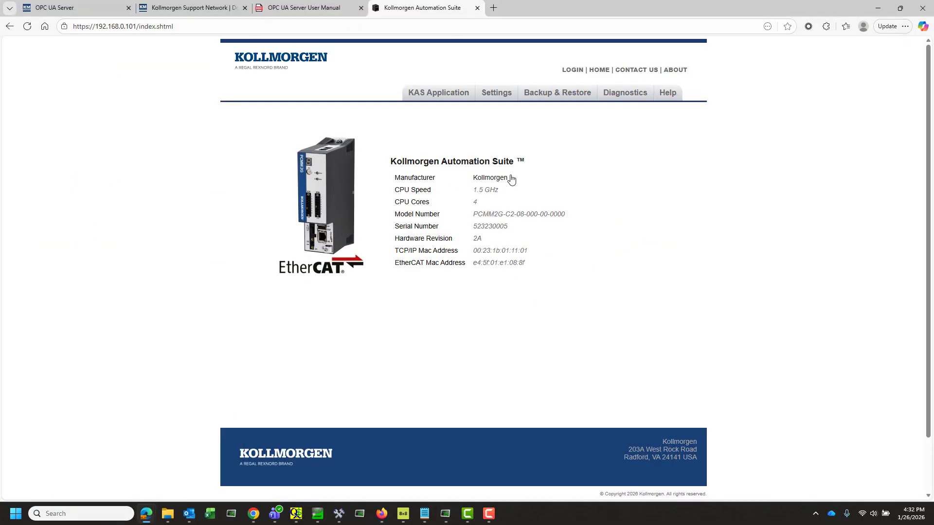
pyautogui.click(132, 26)
pyautogui.write('192.168.0.102')
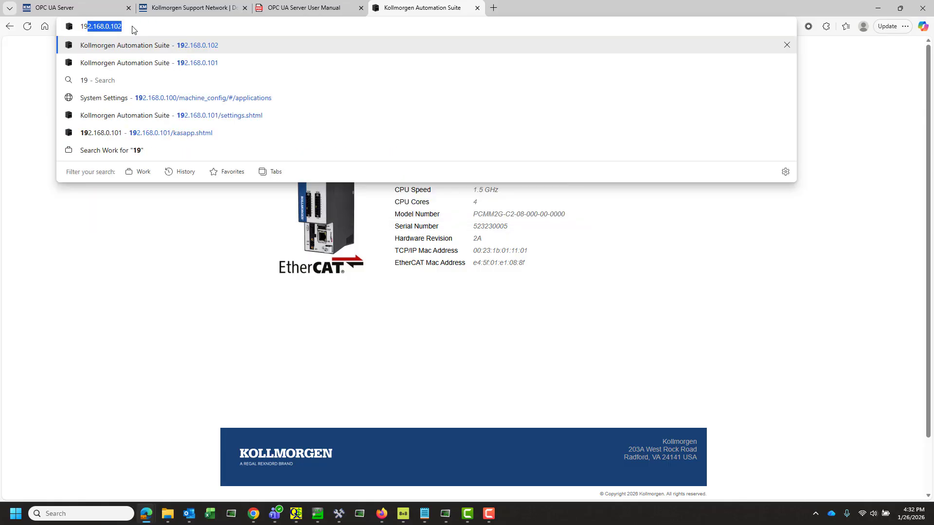
pyautogui.press('Down')
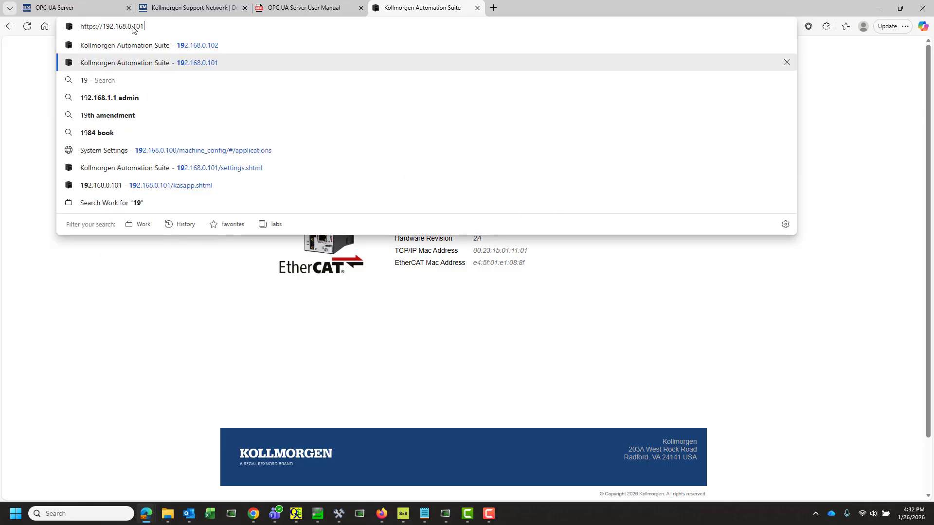
pyautogui.press('Return')
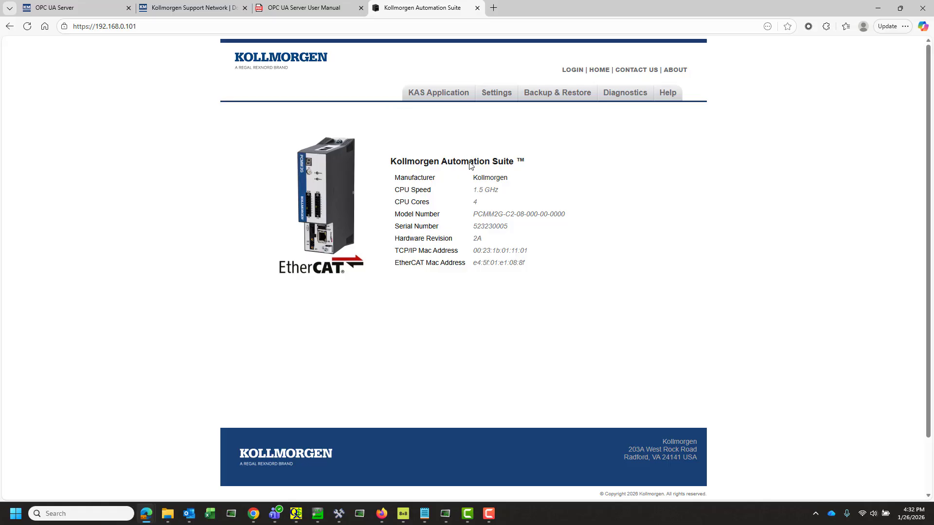
# Log in to the controller's web page as administrator using the saved account password
pyautogui.click(573, 71)
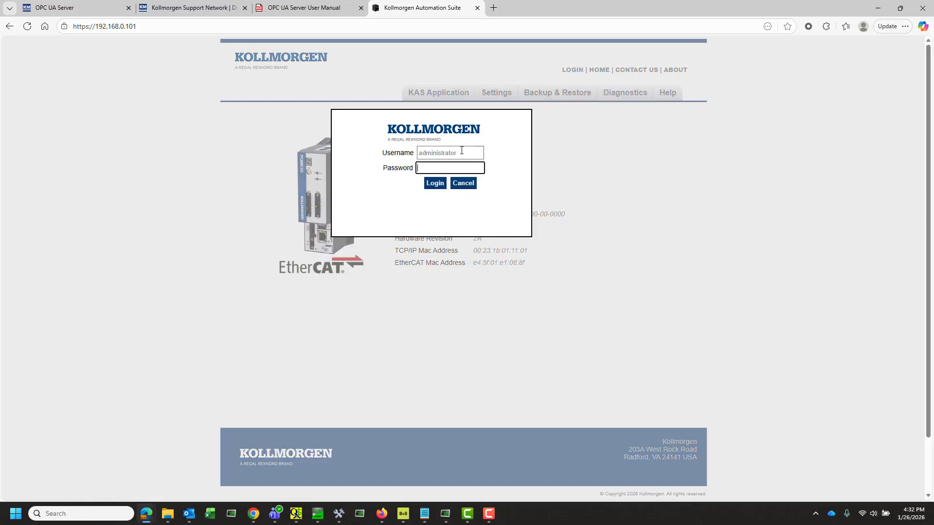
pyautogui.click(458, 168)
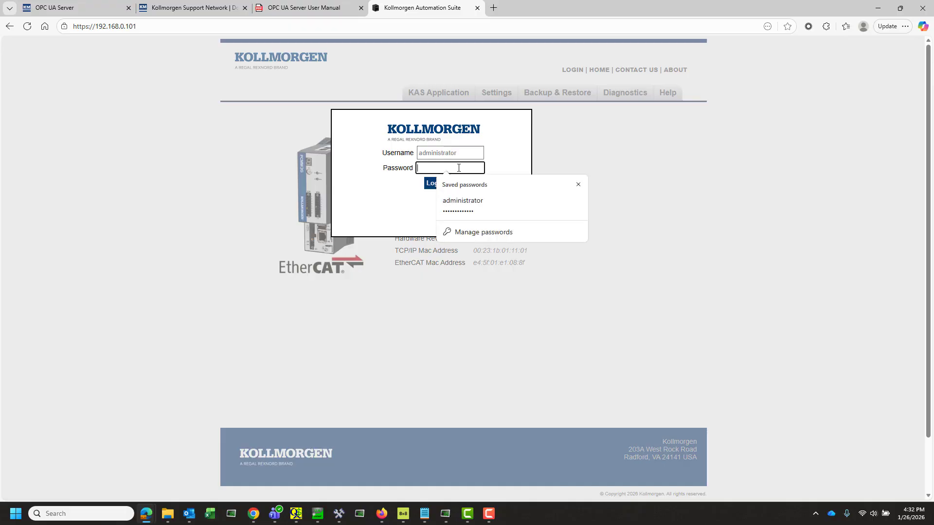
pyautogui.click(464, 206)
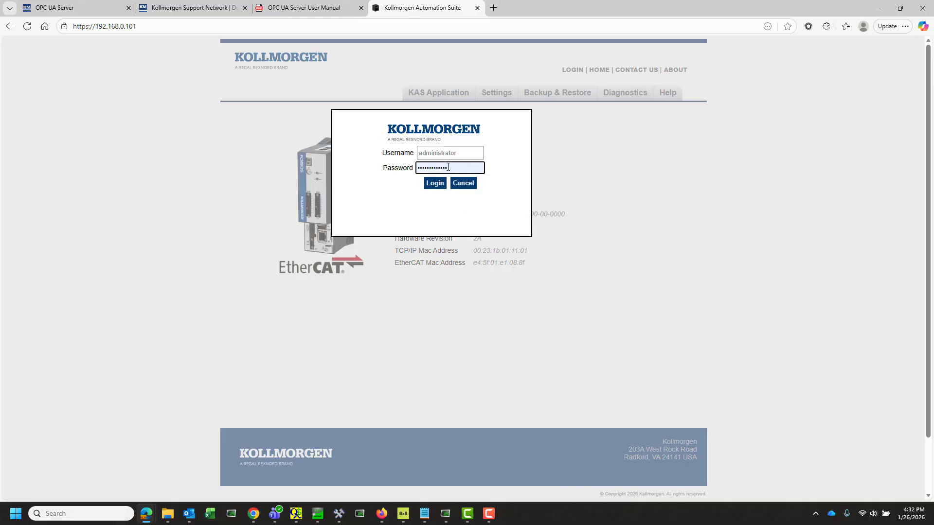
pyautogui.click(435, 183)
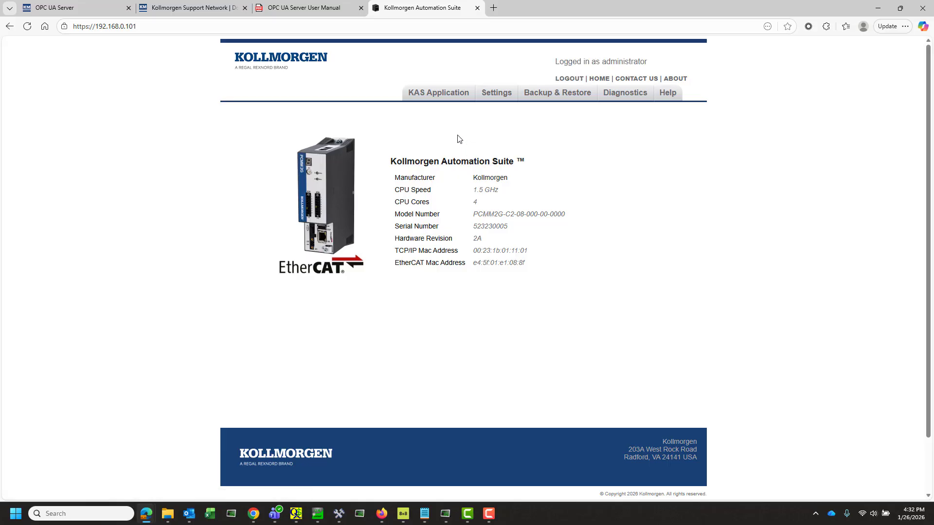
# Update the controller's date and time in its settings by loading the host date and time
pyautogui.click(495, 94)
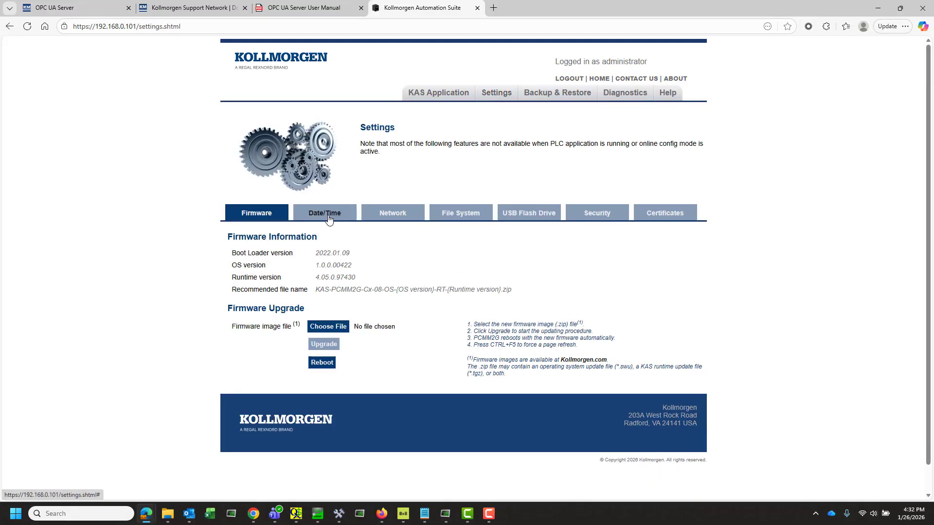
pyautogui.click(349, 219)
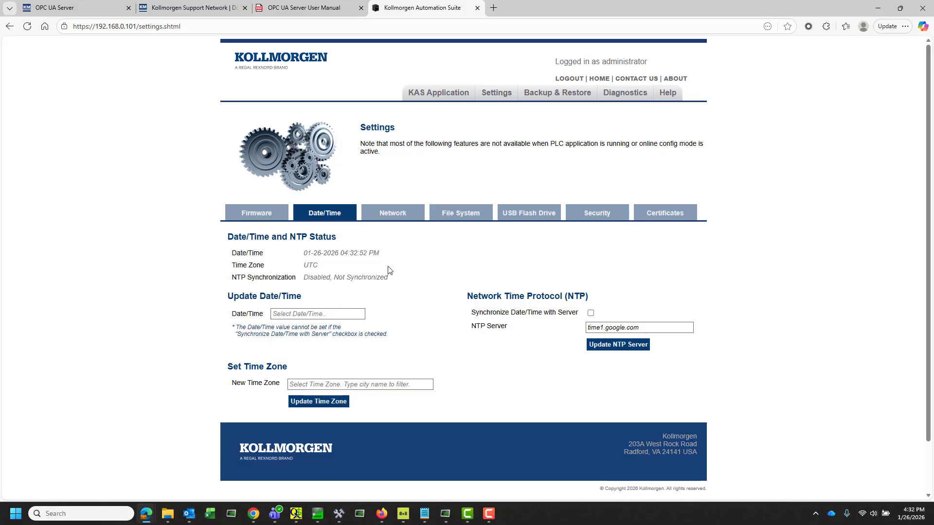
pyautogui.click(339, 315)
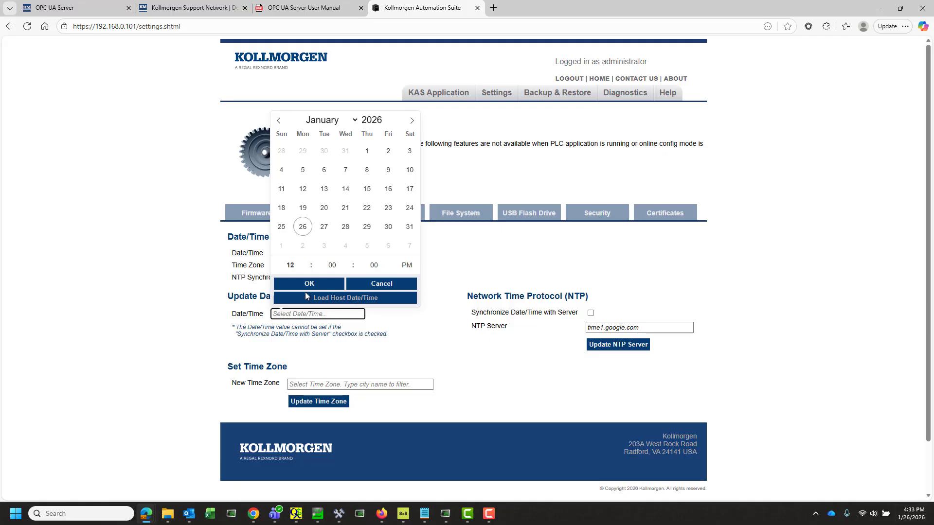
pyautogui.click(373, 298)
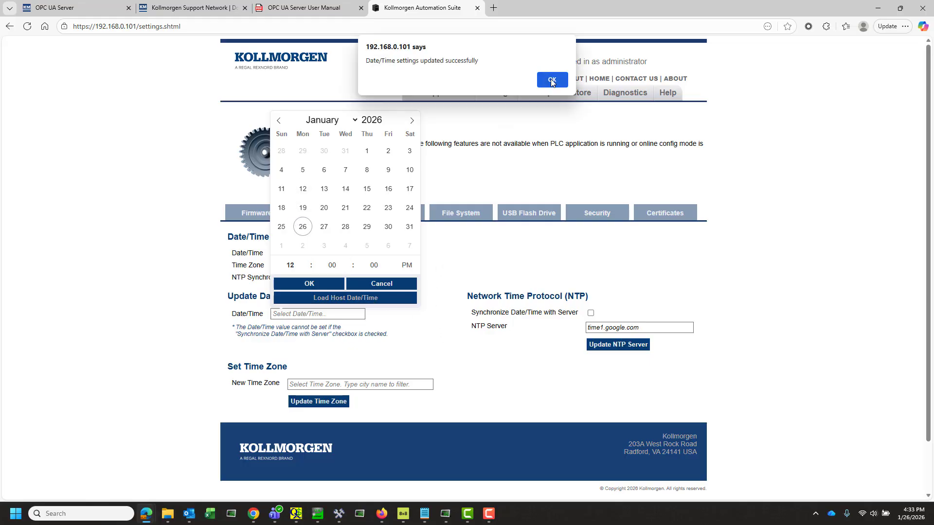
pyautogui.click(551, 80)
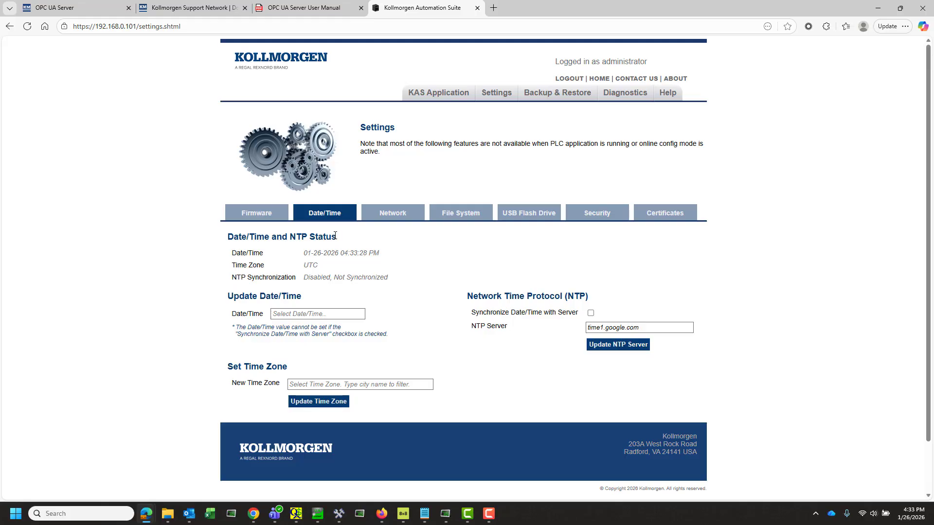
# Fill in the self-signed SSL server certificate form with organization name Kollmorgen and an expiration period of 365 days
pyautogui.click(659, 218)
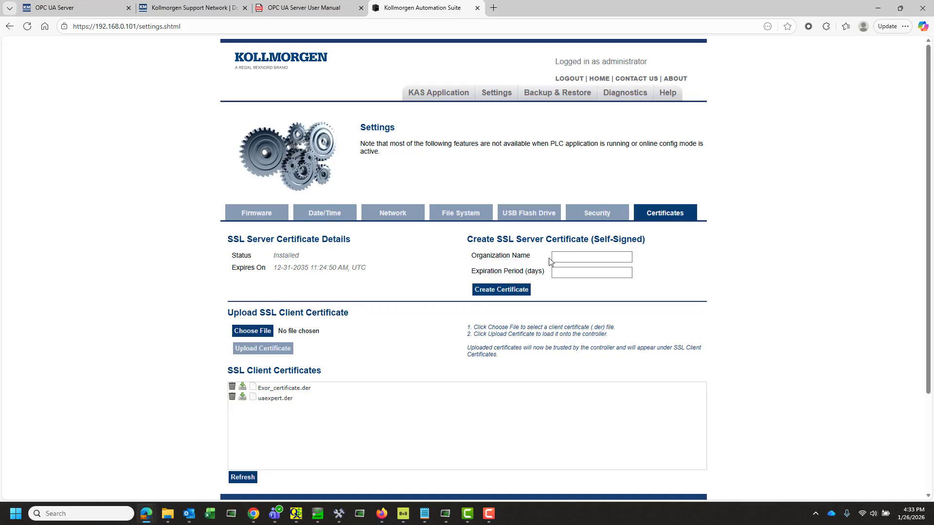
pyautogui.click(585, 257)
pyautogui.click(587, 291)
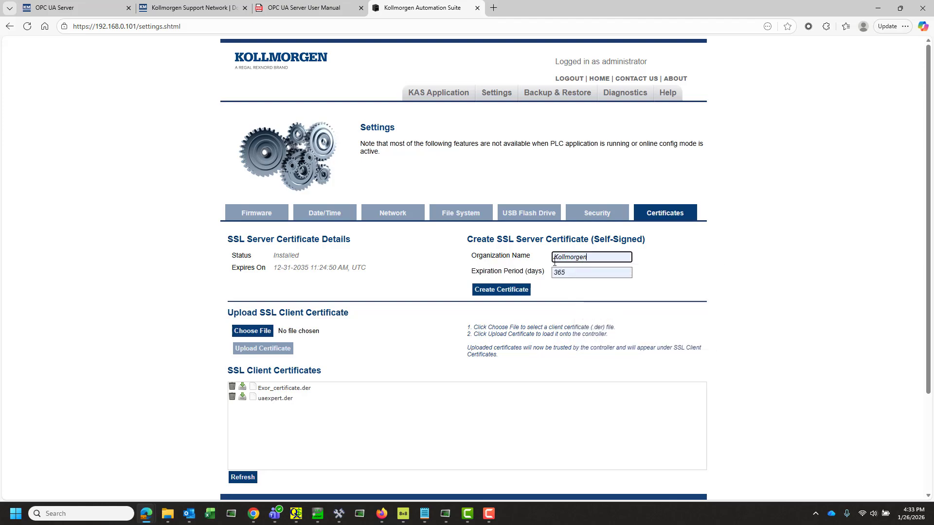
pyautogui.click(579, 277)
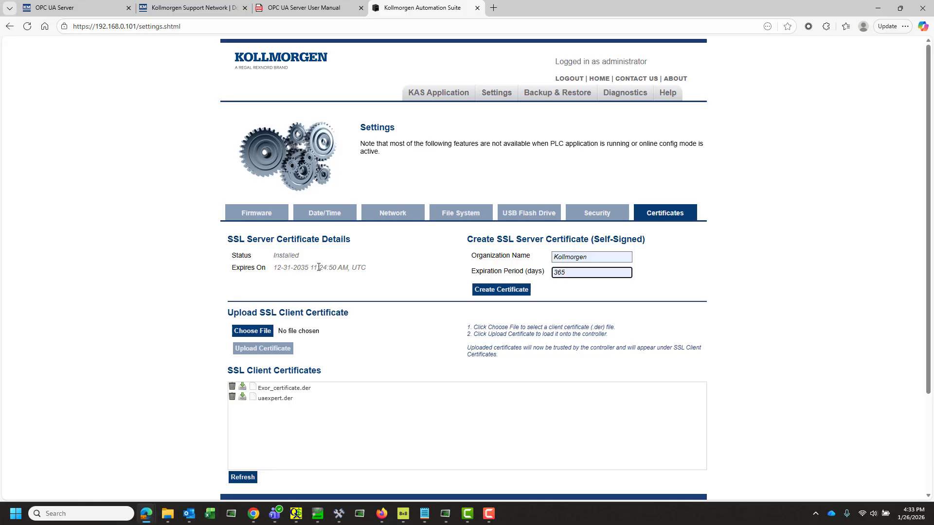
pyautogui.click(389, 265)
# Examine the site certificate for 192.168.0.101 in the browser, including its details and export dialog, without saving a file
pyautogui.click(64, 28)
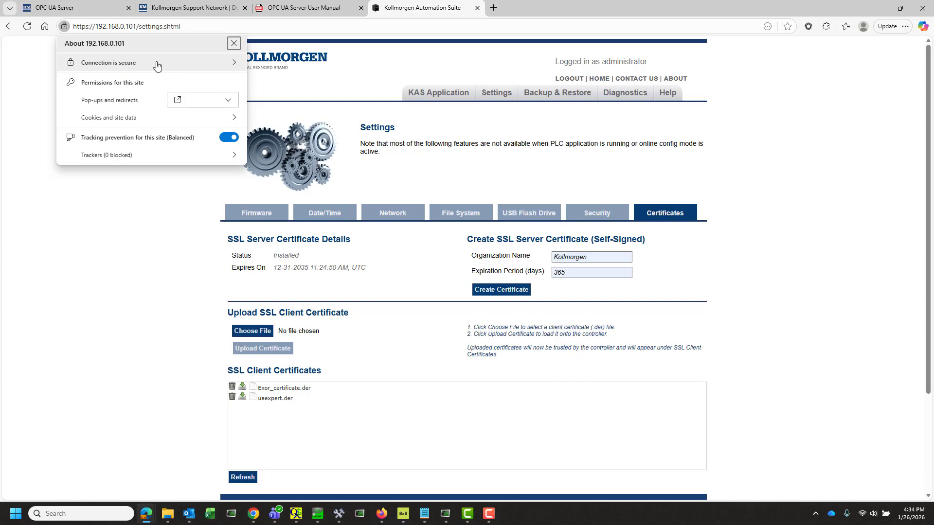
pyautogui.click(190, 67)
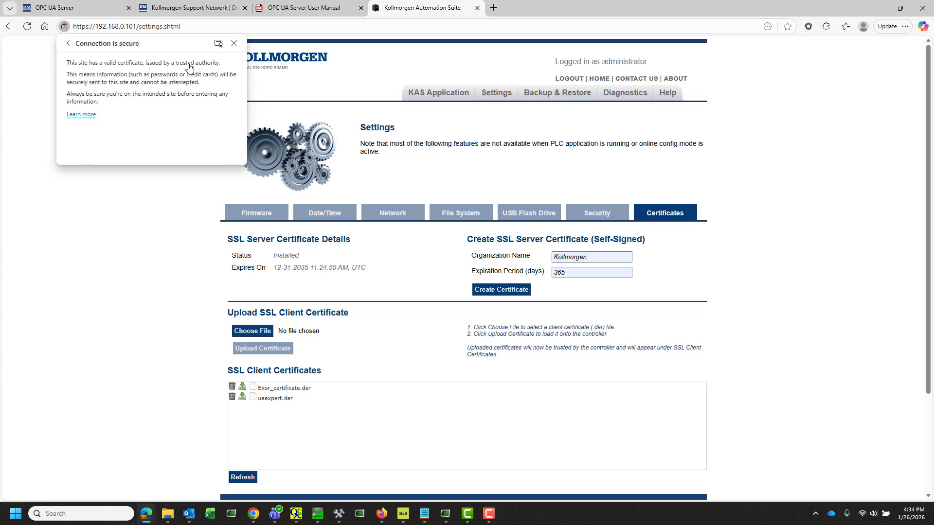
pyautogui.click(218, 49)
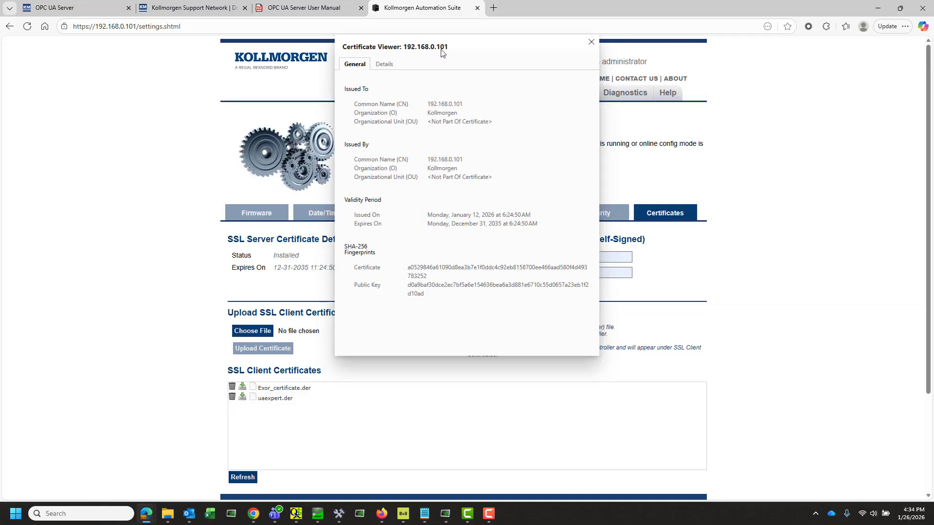
pyautogui.click(382, 64)
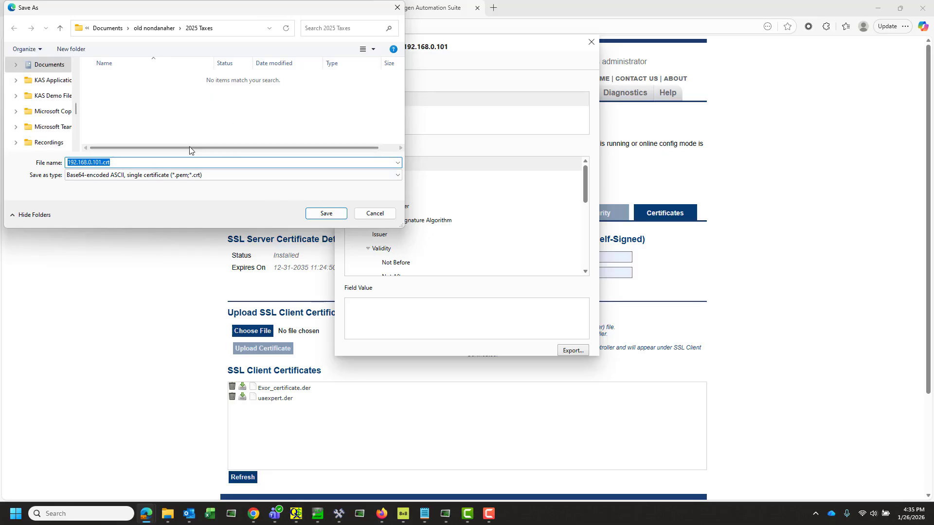
pyautogui.click(373, 214)
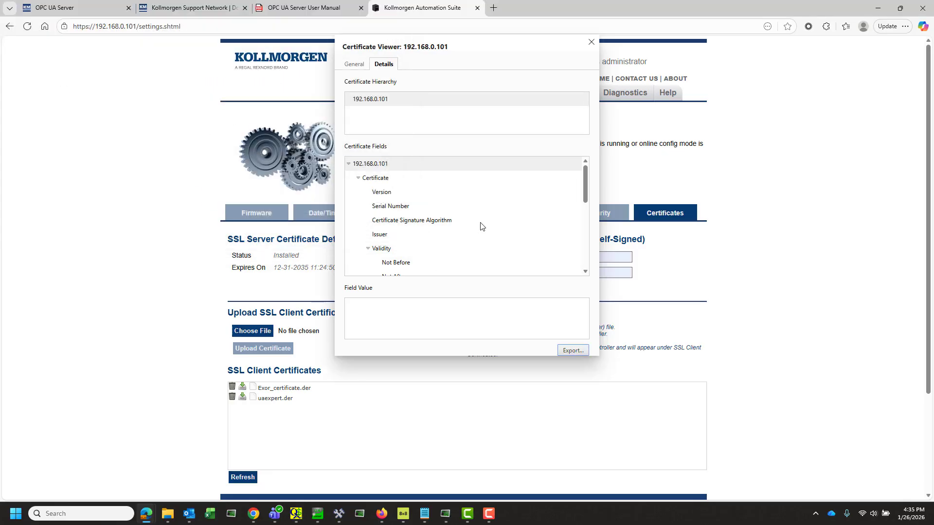
pyautogui.click(592, 41)
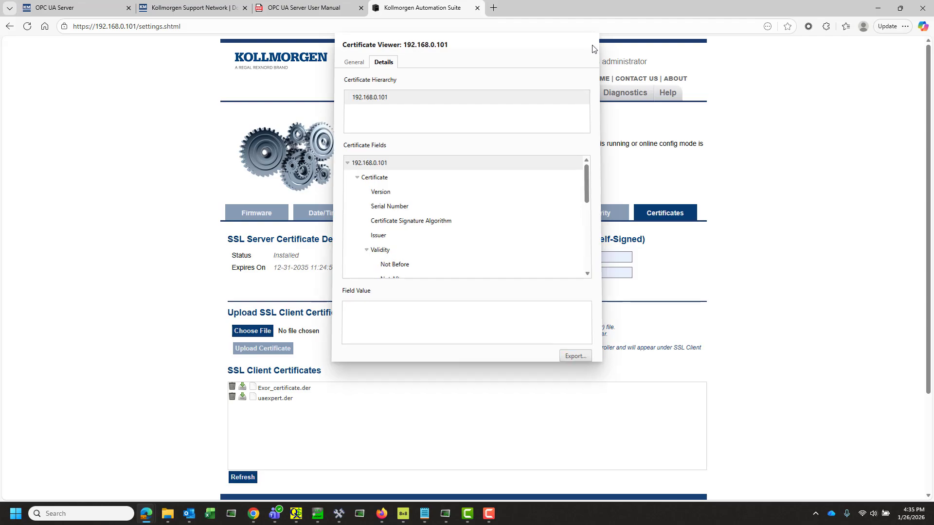
# Show the certificate file 192.168.0.101.crt and its install option in the OPC UA Testing folder, and bring up UaExpert
pyautogui.click(168, 514)
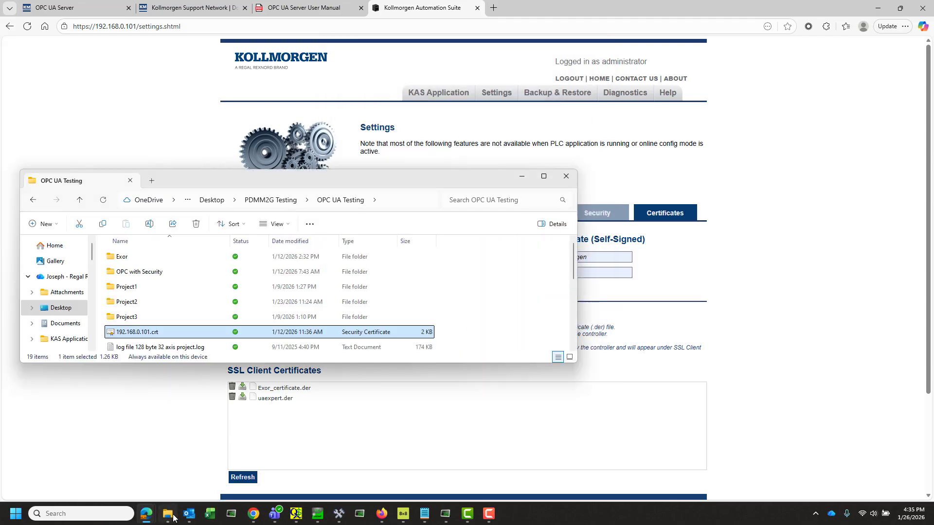
pyautogui.click(190, 189)
pyautogui.click(224, 179)
pyautogui.moveTo(222, 182); pyautogui.dragTo(264, 173)
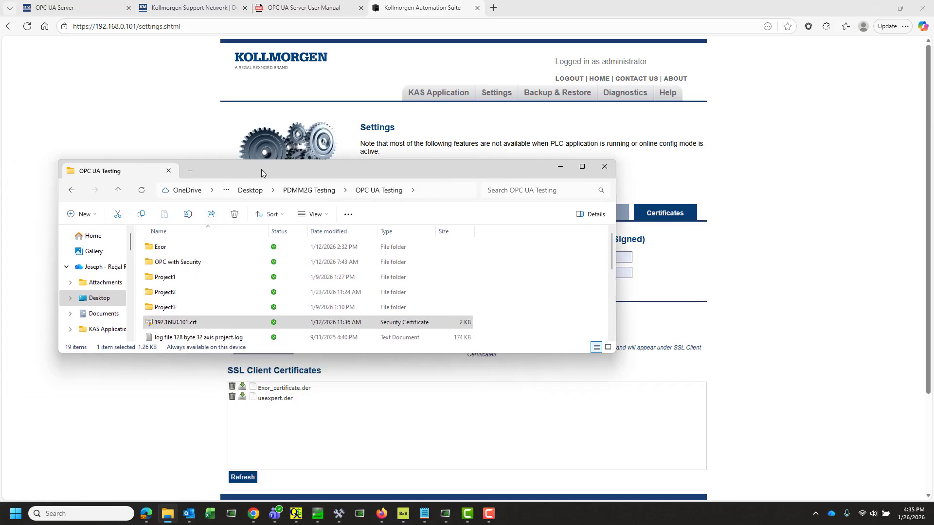
pyautogui.rightClick(181, 324)
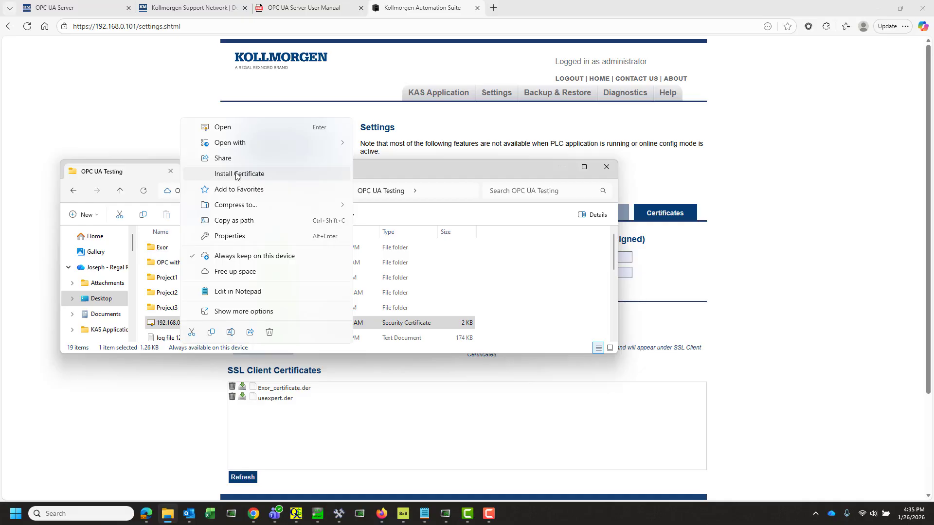
pyautogui.click(317, 514)
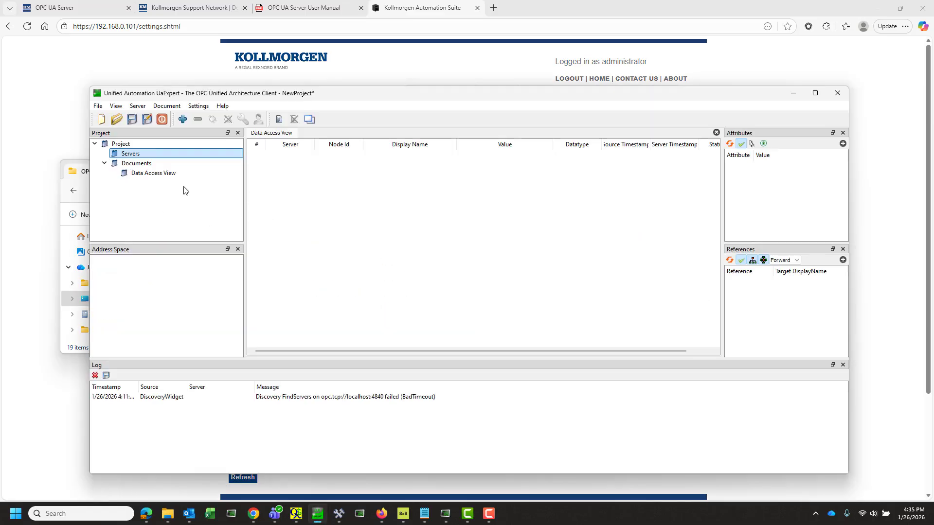
pyautogui.moveTo(327, 99); pyautogui.dragTo(390, 79)
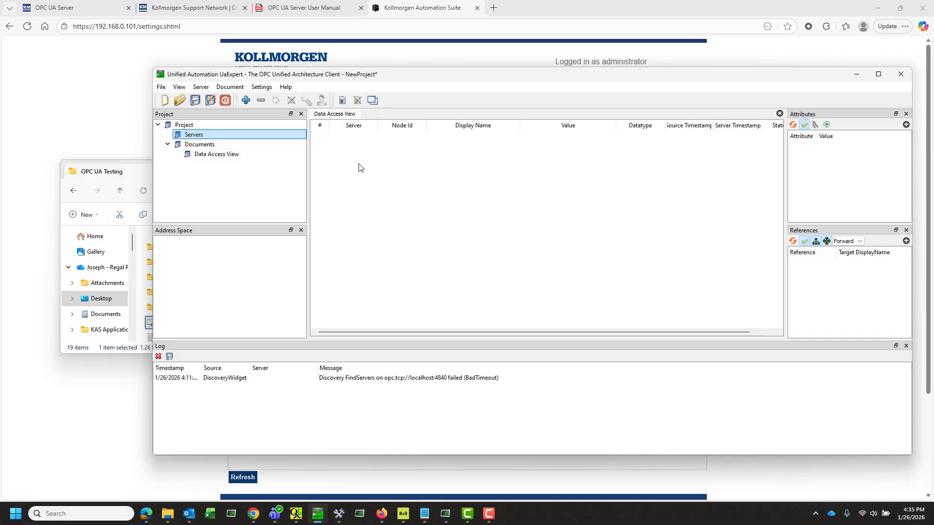
# Walk through importing 192.168.0.101.crt for Current User into the Trusted Root Certification Authorities store, cancelling the wizard before finishing
pyautogui.click(145, 169)
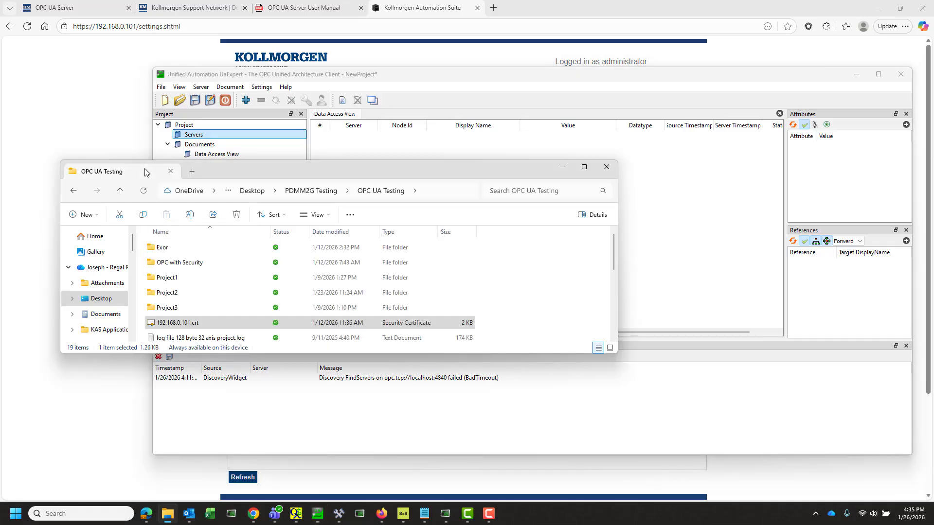
pyautogui.rightClick(193, 327)
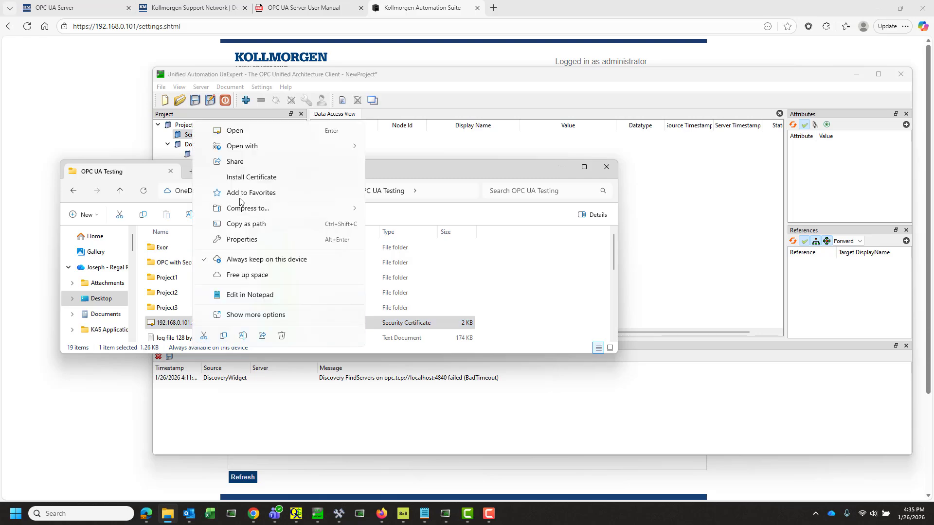
pyautogui.click(239, 178)
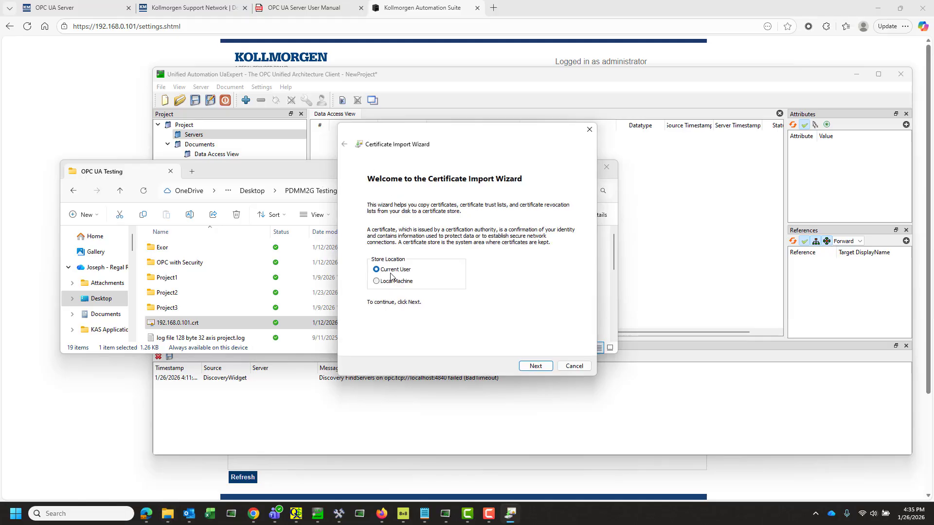
pyautogui.click(536, 366)
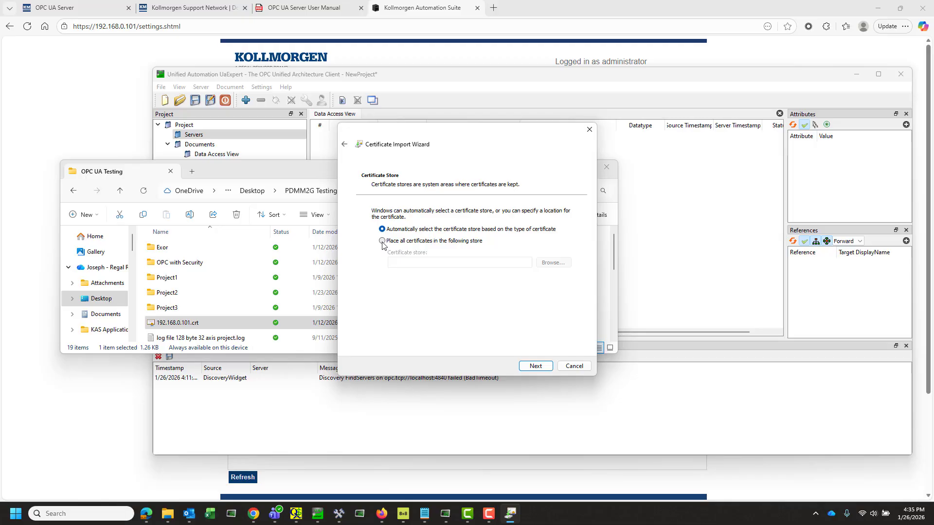
pyautogui.click(383, 242)
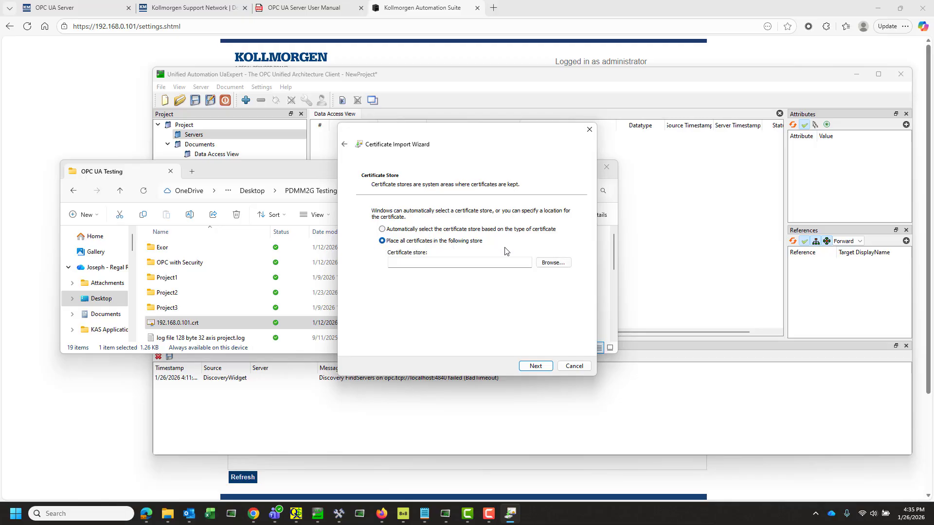
pyautogui.click(561, 266)
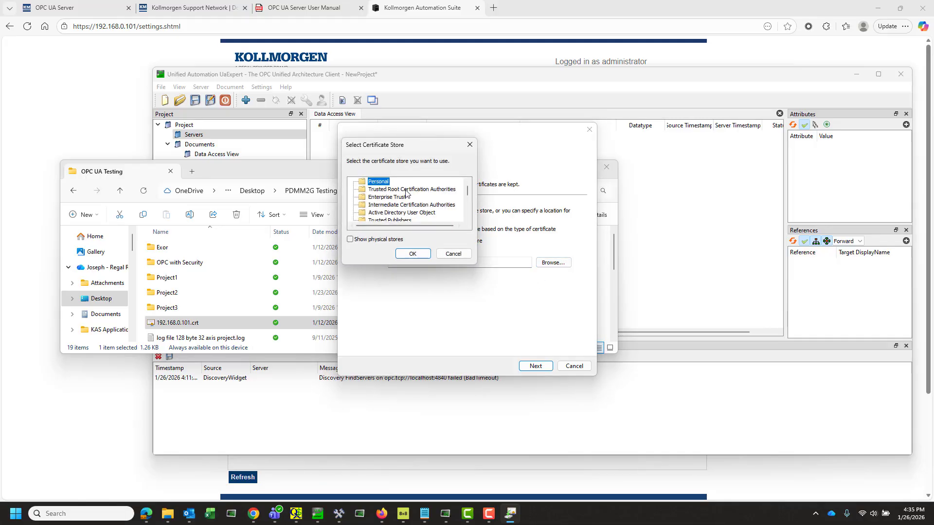
pyautogui.click(406, 191)
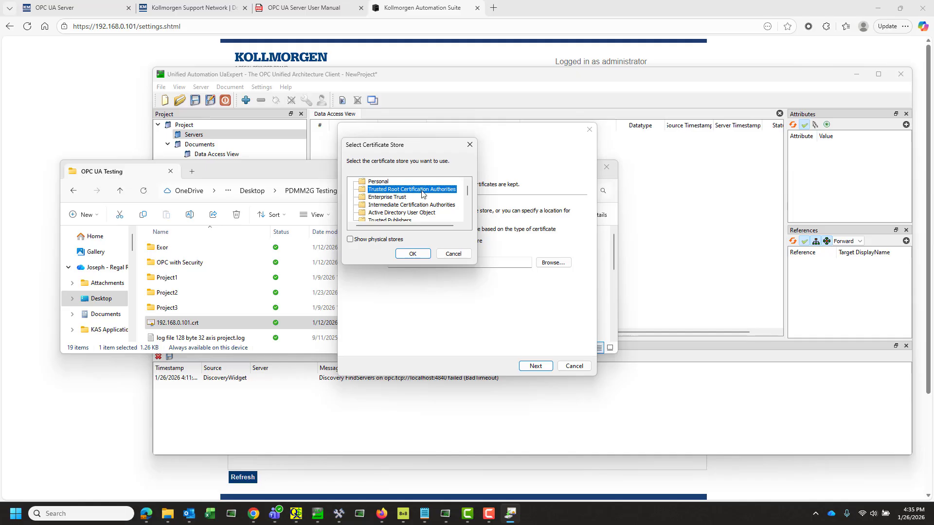
pyautogui.click(412, 254)
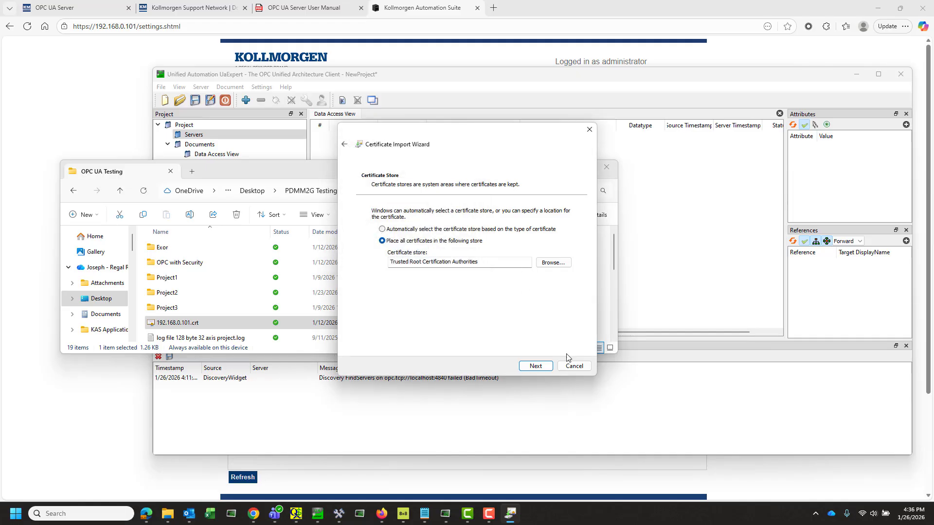
pyautogui.click(535, 366)
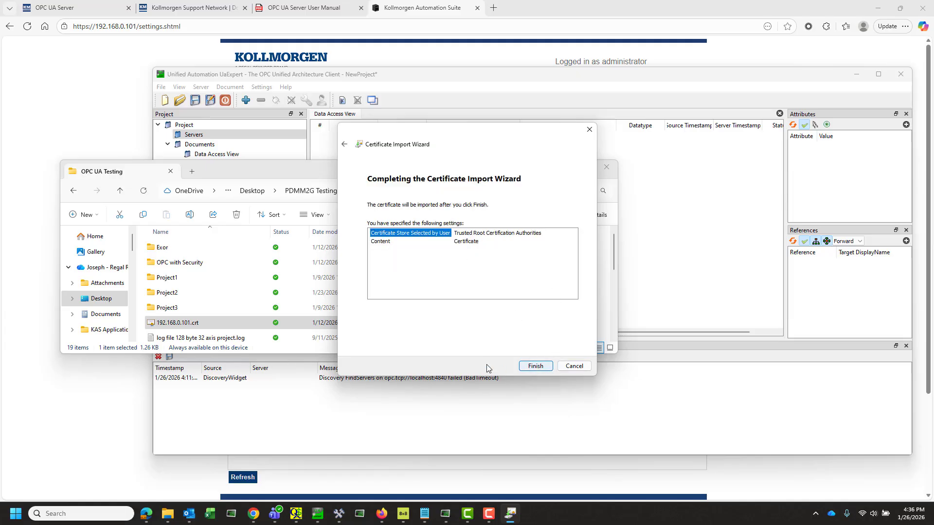
pyautogui.click(581, 368)
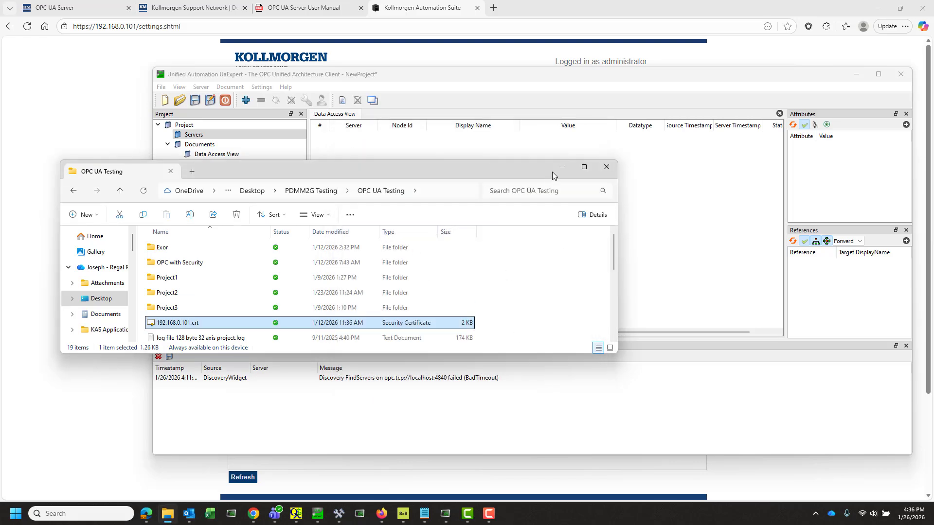
pyautogui.click(559, 168)
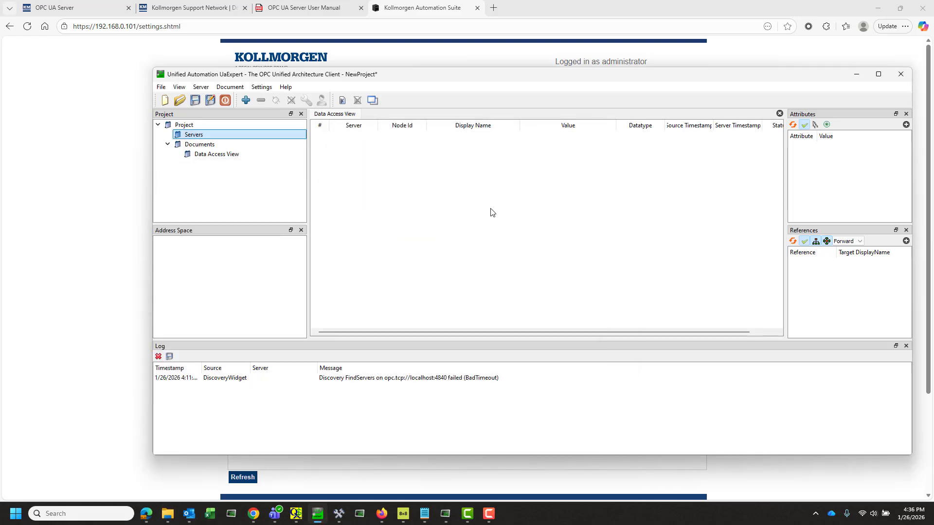
# Start choosing an SSL client certificate on the controller's Certificates page and enter the path of UaExpert's PKI\own folder
pyautogui.click(129, 294)
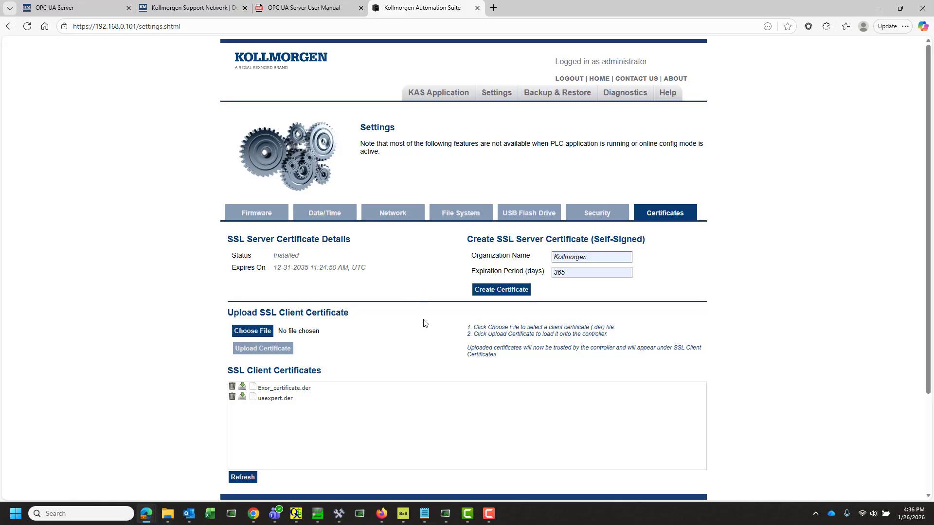
pyautogui.scroll(-1, 424, 324)
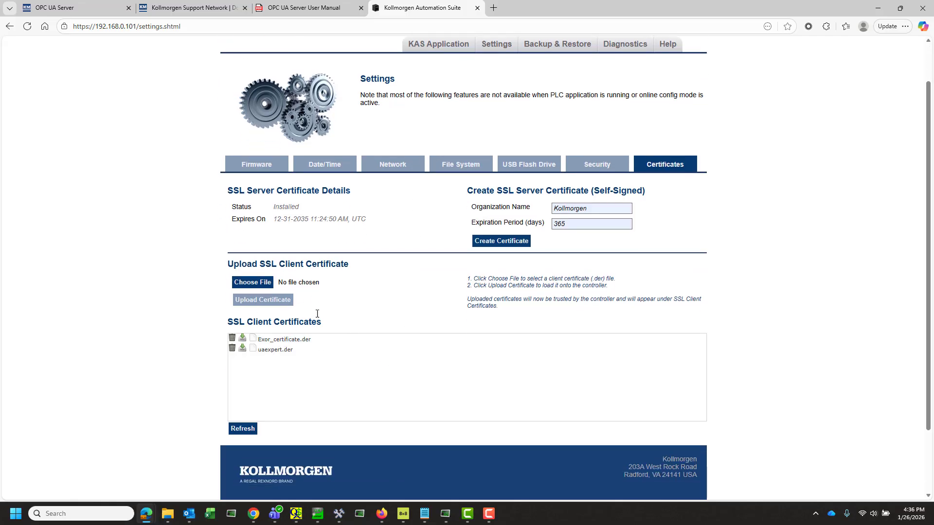
pyautogui.click(245, 284)
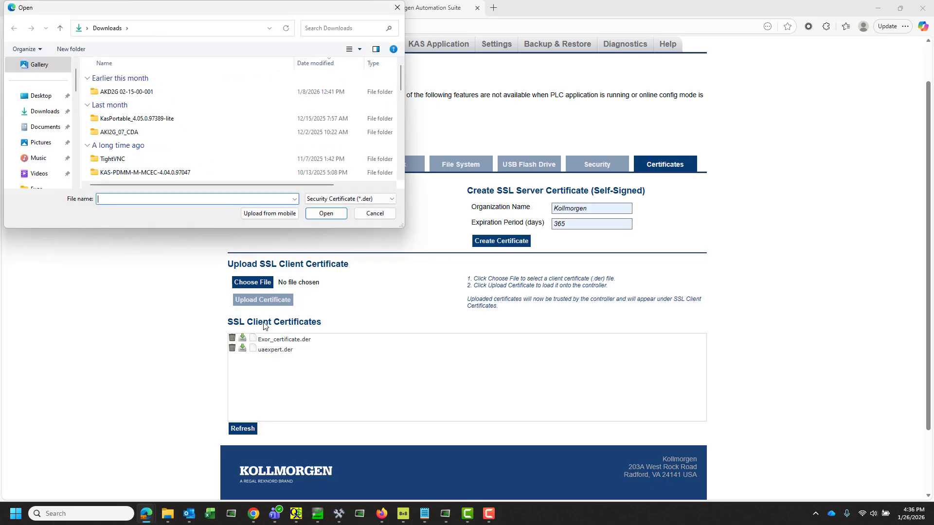
pyautogui.click(173, 30)
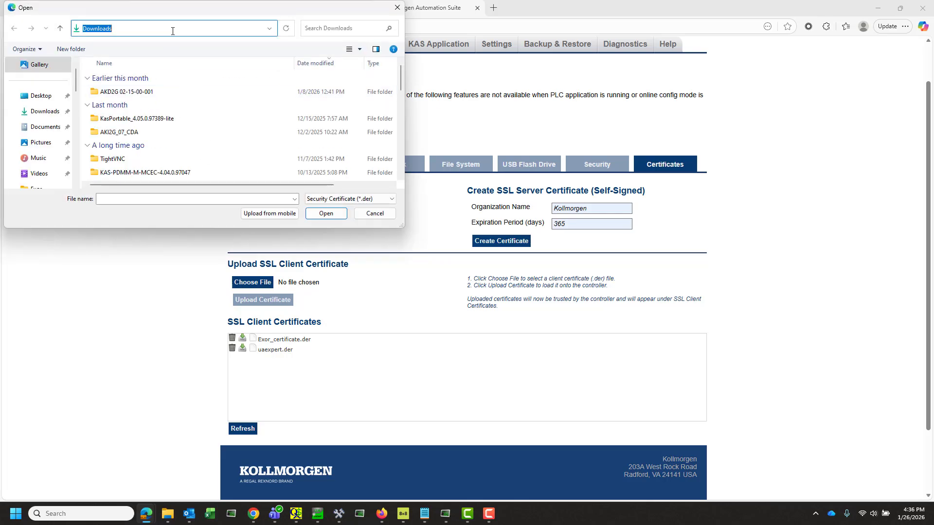
pyautogui.hotkey('ctrl', 'v')
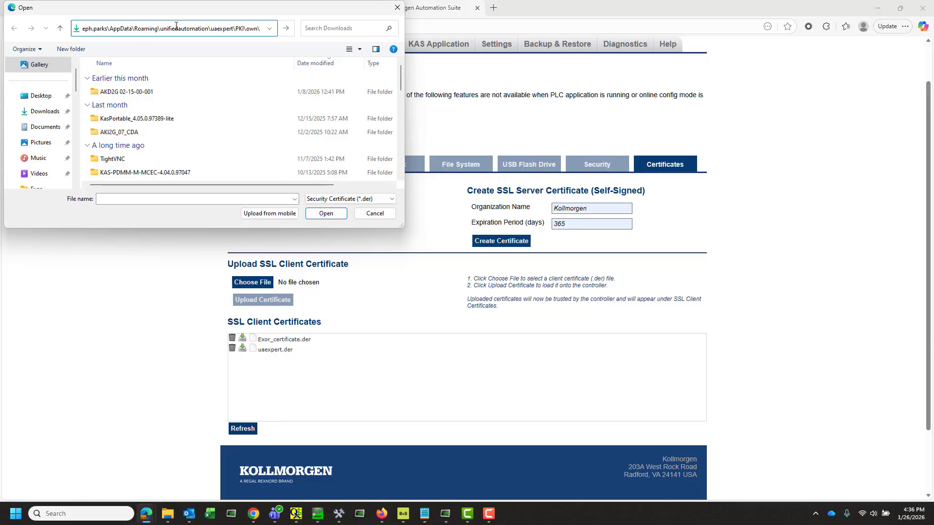
# Browse to the uaexpert\PKI\own\certs folder to locate uaexpert.der, and close the file chooser without selecting it
pyautogui.moveTo(178, 27); pyautogui.dragTo(60, 29)
pyautogui.press('Return')
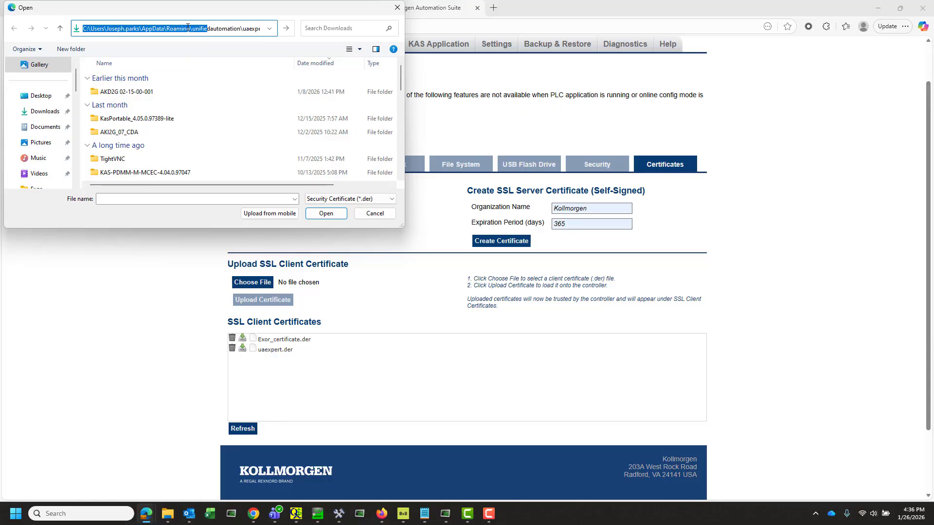
pyautogui.click(144, 30)
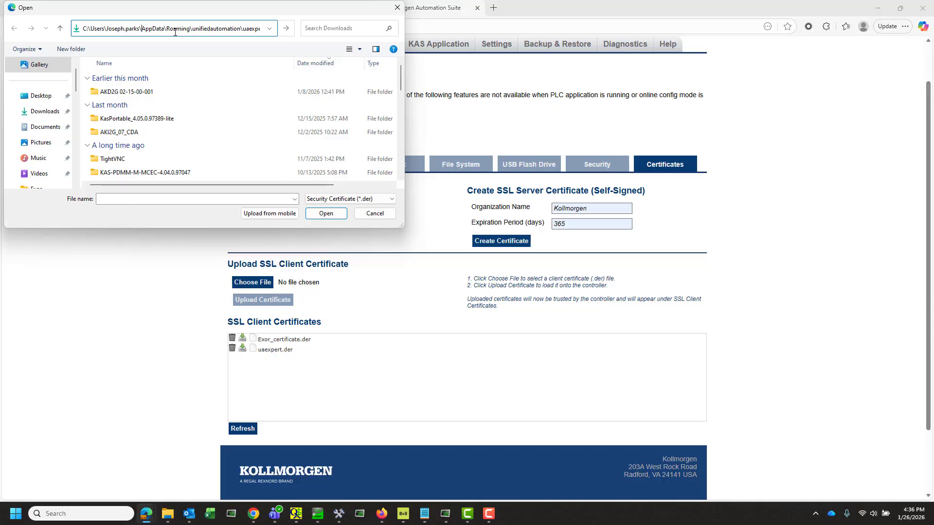
pyautogui.moveTo(243, 28); pyautogui.dragTo(265, 28)
pyautogui.click(231, 28)
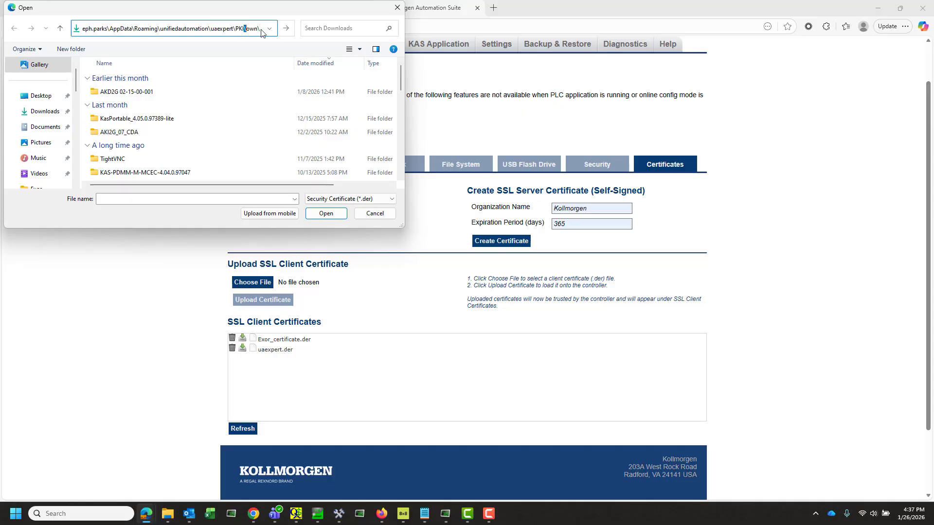
pyautogui.press('Return')
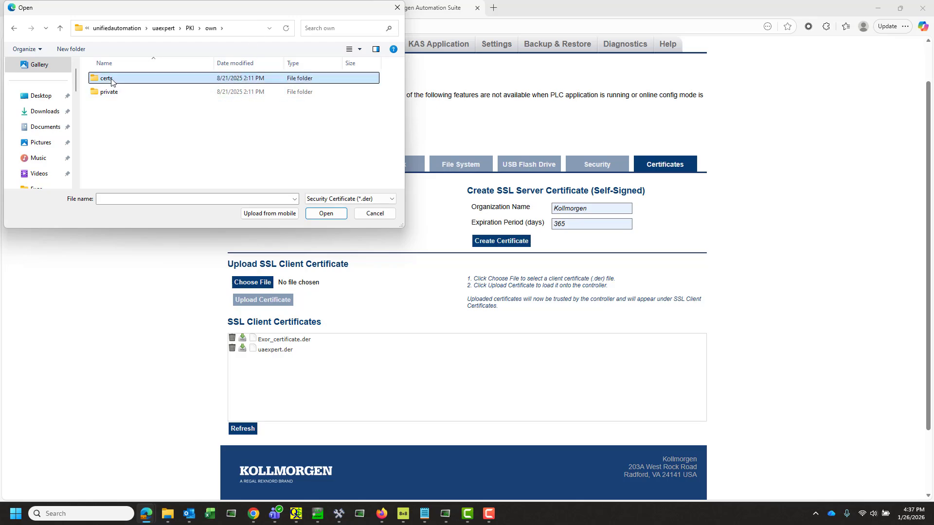
pyautogui.doubleClick(106, 78)
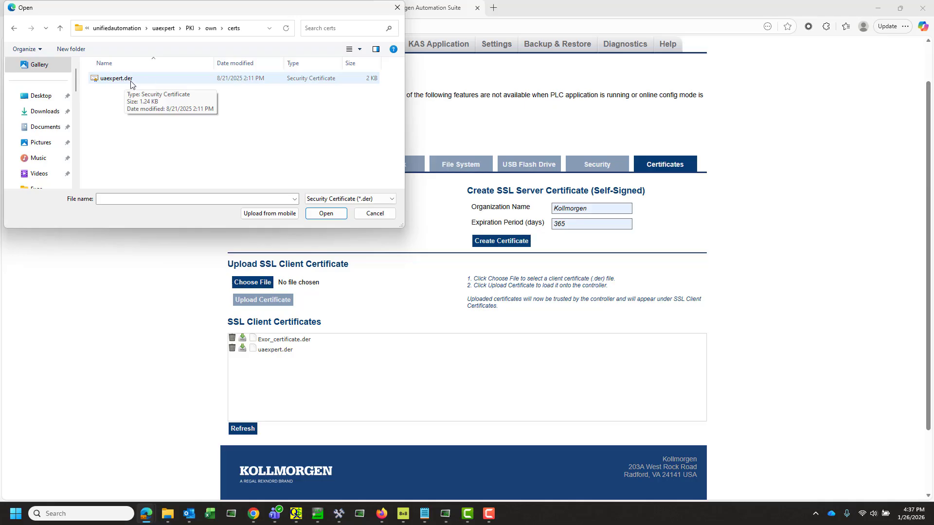
pyautogui.click(374, 215)
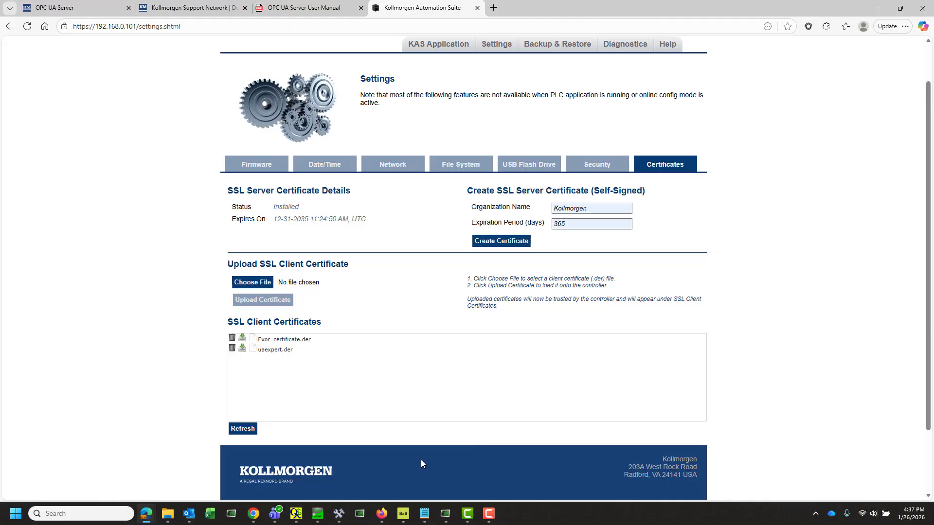
# Switch to the Kollmorgen Automation Suite IDE, compile and download the OPC UA Demonstration project to the controller, and start it
pyautogui.click(446, 511)
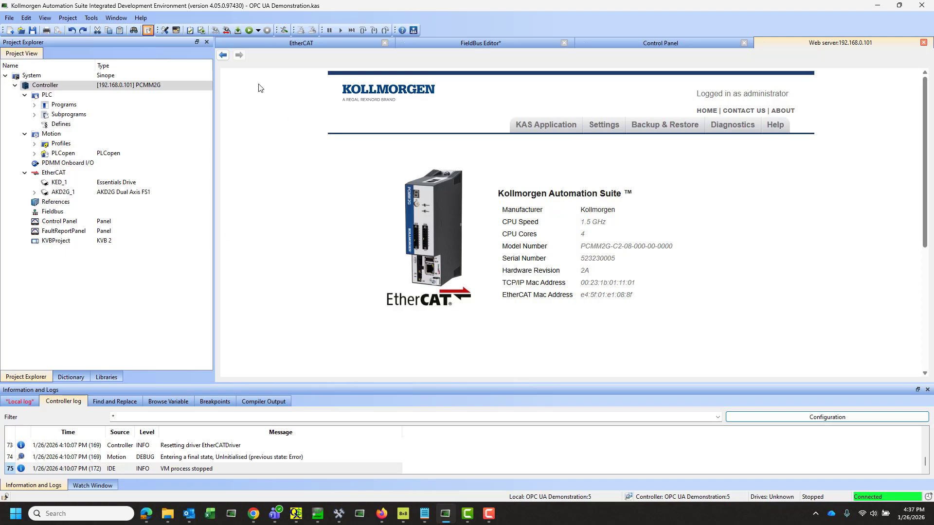
pyautogui.click(455, 44)
pyautogui.click(238, 30)
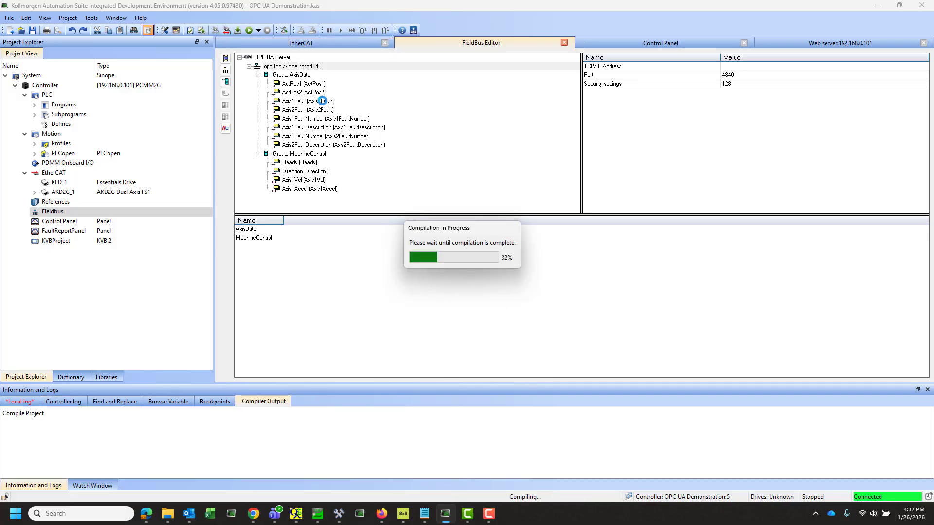
pyautogui.click(248, 31)
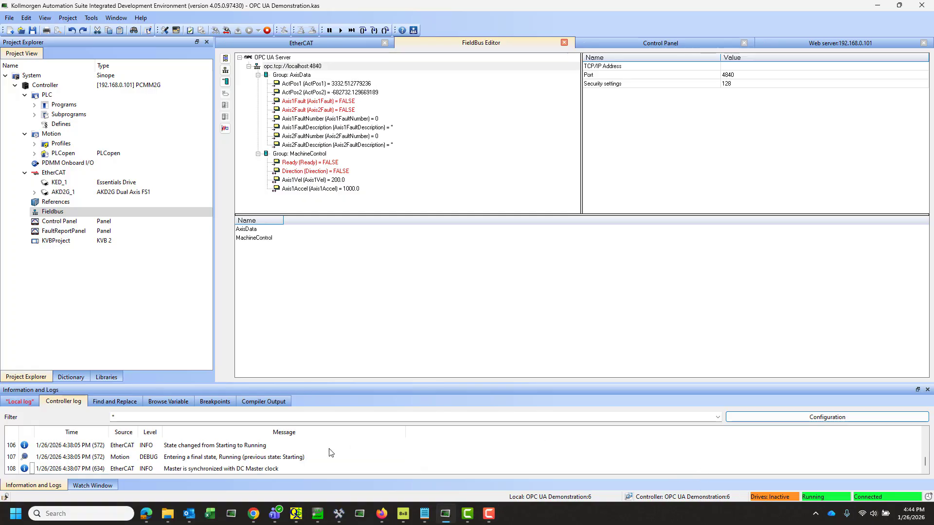
# Switch to UaExpert and begin adding a new server to the project
pyautogui.click(317, 513)
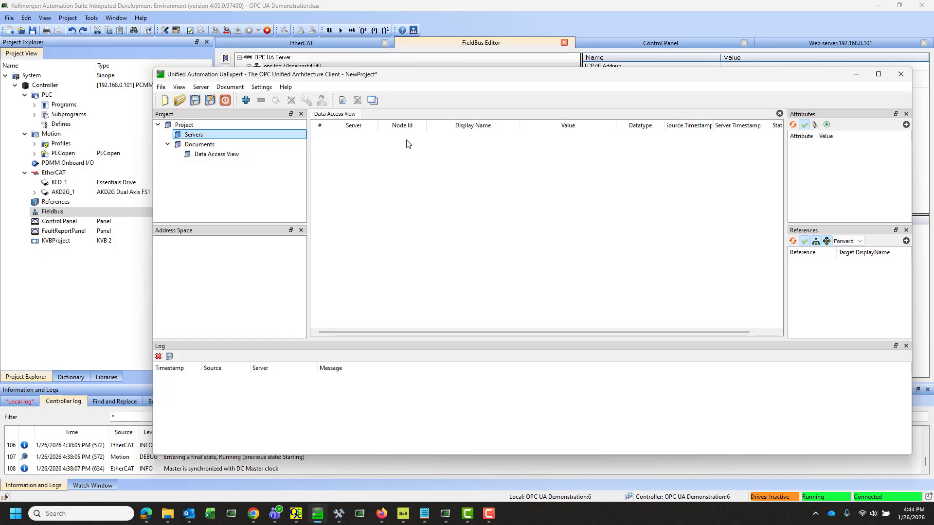
pyautogui.rightClick(215, 136)
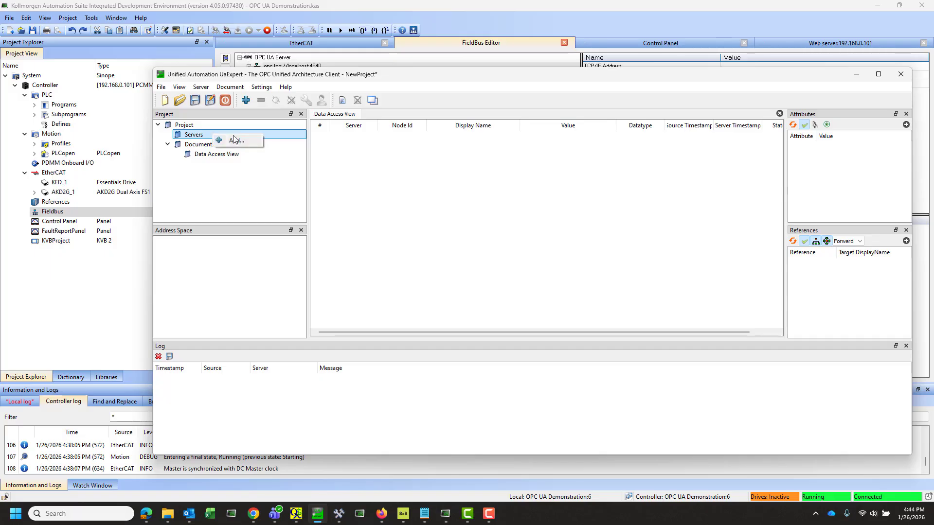
pyautogui.click(249, 143)
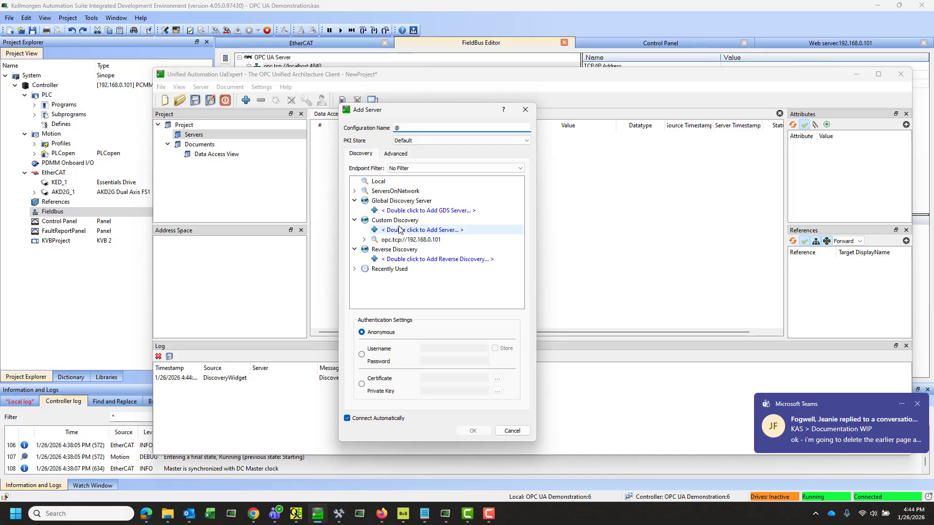
pyautogui.doubleClick(400, 230)
pyautogui.click(437, 252)
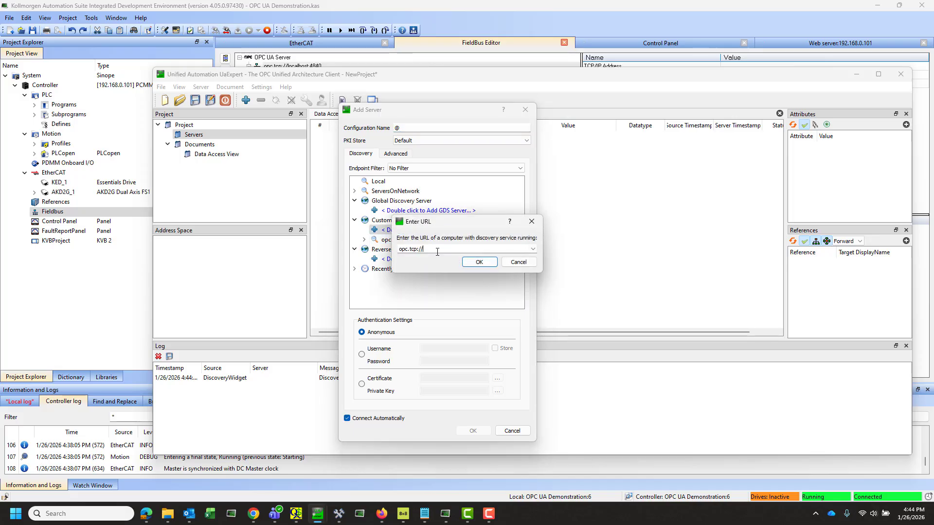
pyautogui.click(519, 262)
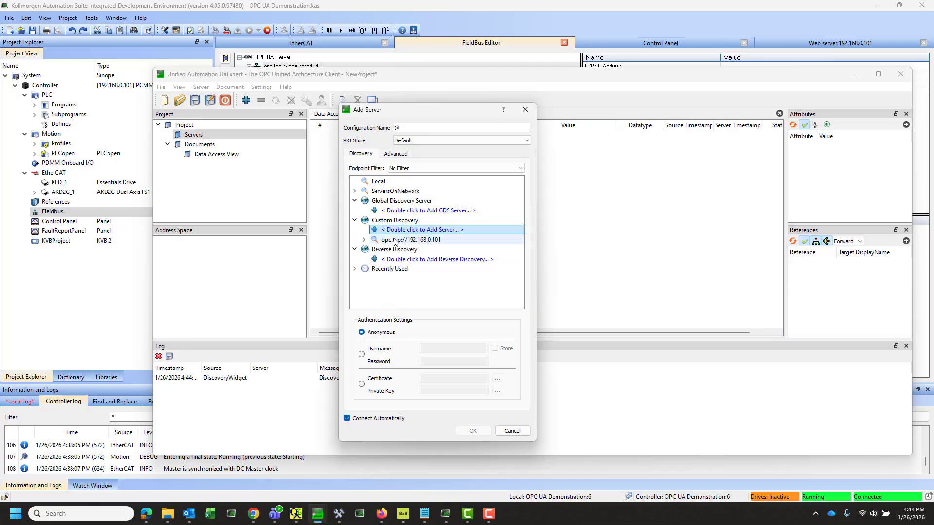
# Select the Basic256Sha256 - Sign & Encrypt endpoint of the open62541-based OPC UA Application under opc.tcp://192.168.0.101
pyautogui.click(393, 240)
pyautogui.click(364, 240)
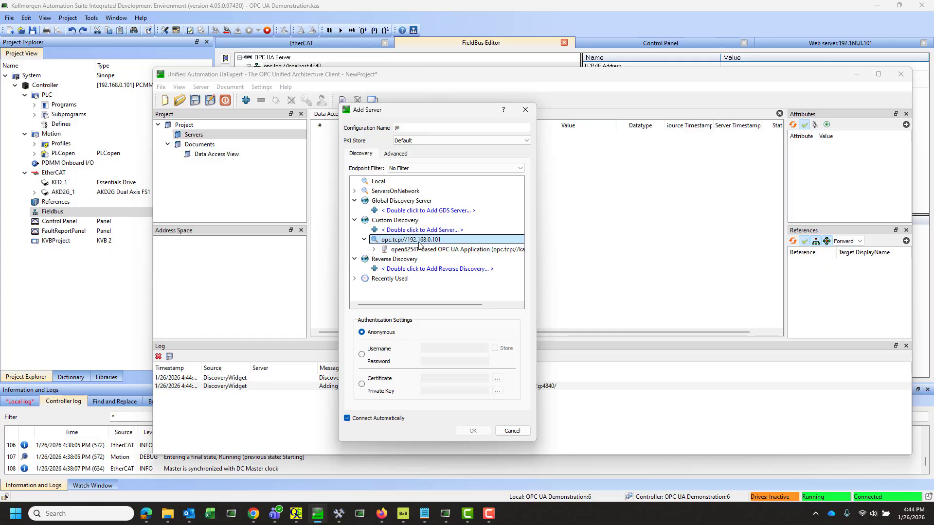
pyautogui.doubleClick(389, 251)
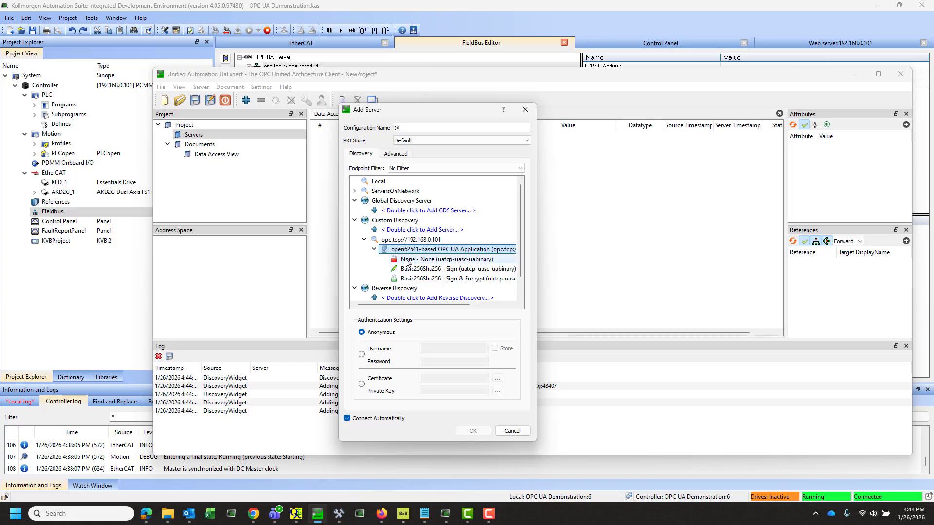
pyautogui.click(437, 280)
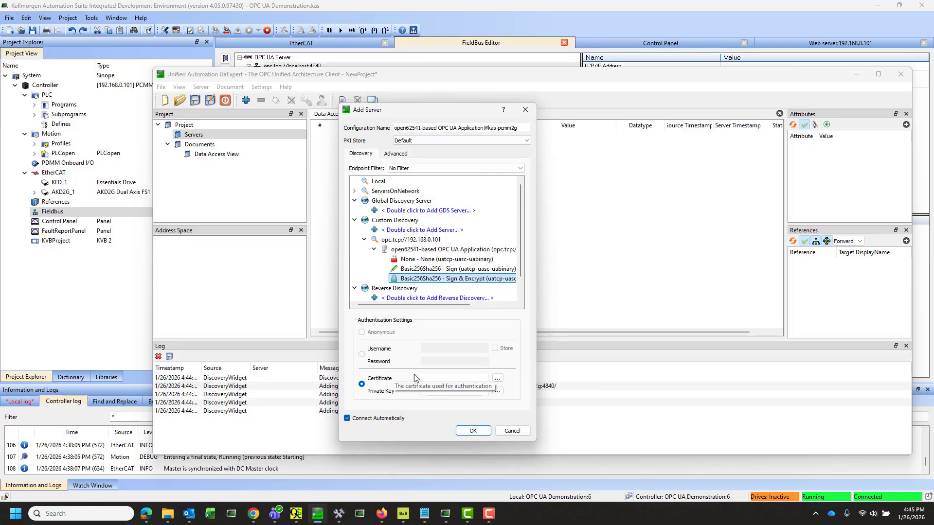
# Choose uaexpert.der from UaExpert's PKI\own\certs folder as the authentication certificate, checking the folder's full path
pyautogui.click(497, 378)
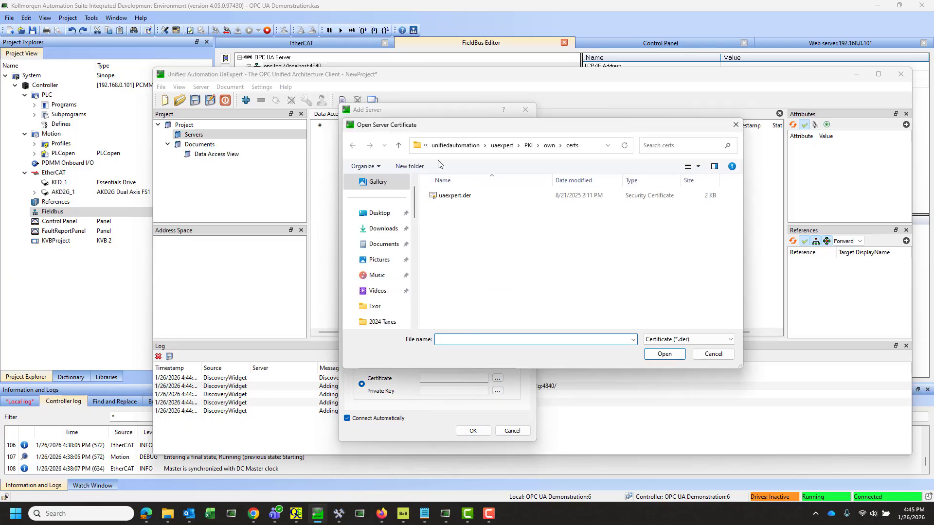
pyautogui.click(593, 145)
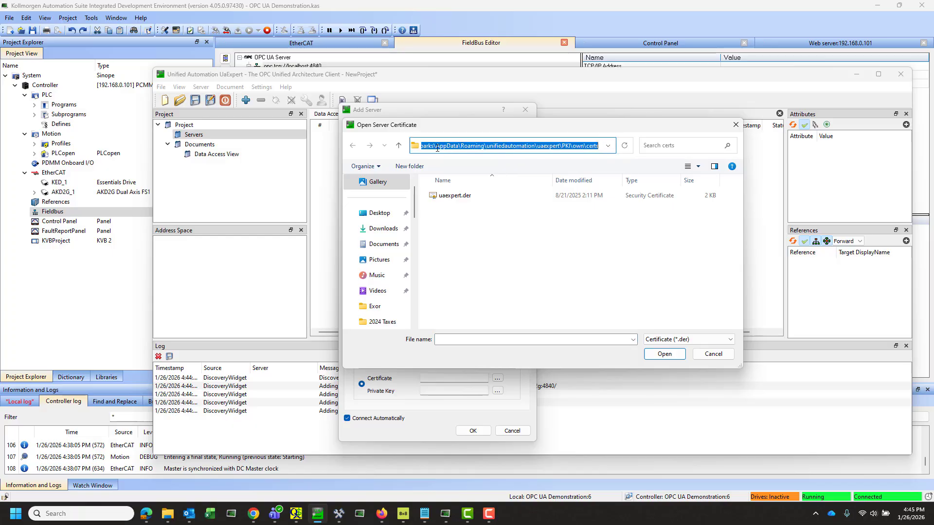
pyautogui.moveTo(438, 149); pyautogui.dragTo(422, 148)
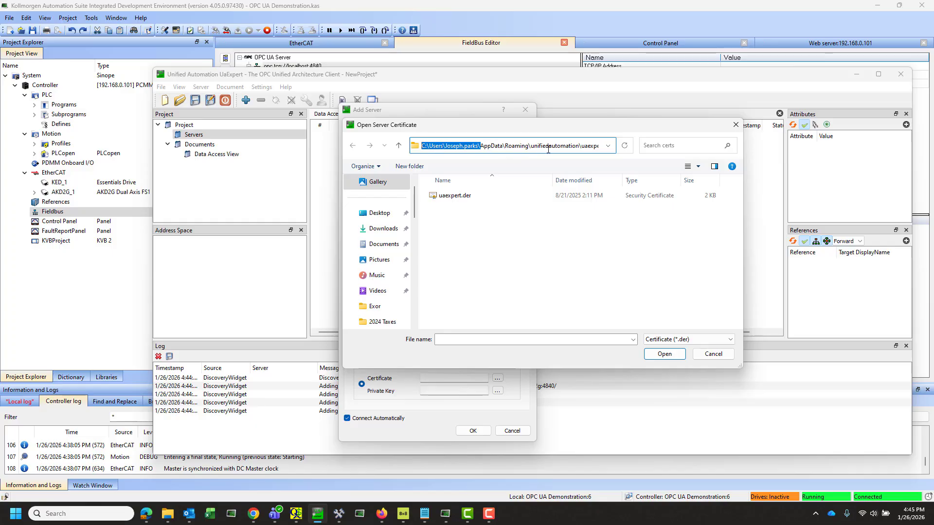
pyautogui.moveTo(586, 147); pyautogui.dragTo(613, 147)
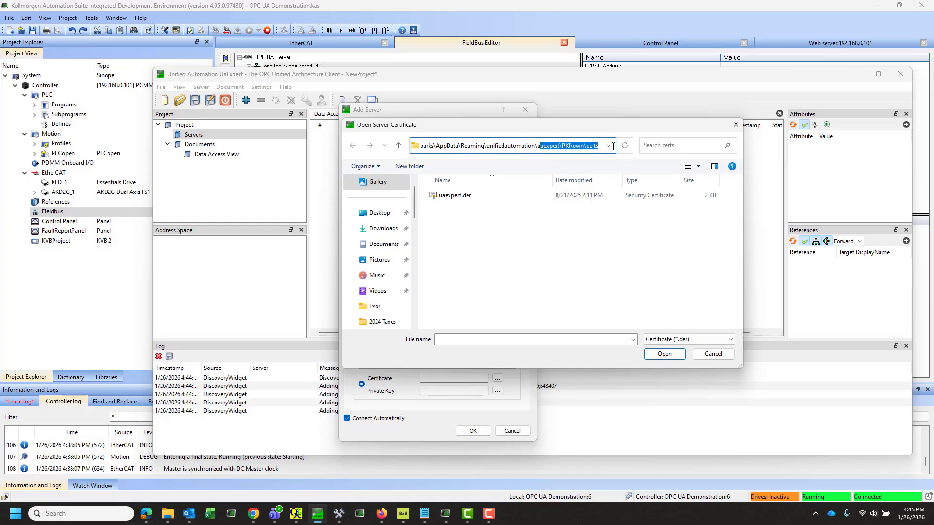
pyautogui.click(586, 147)
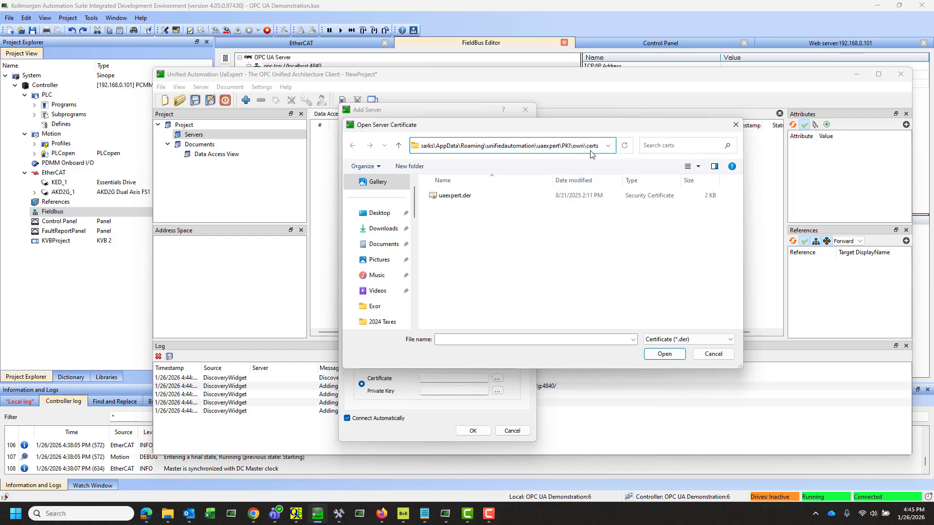
pyautogui.doubleClick(512, 193)
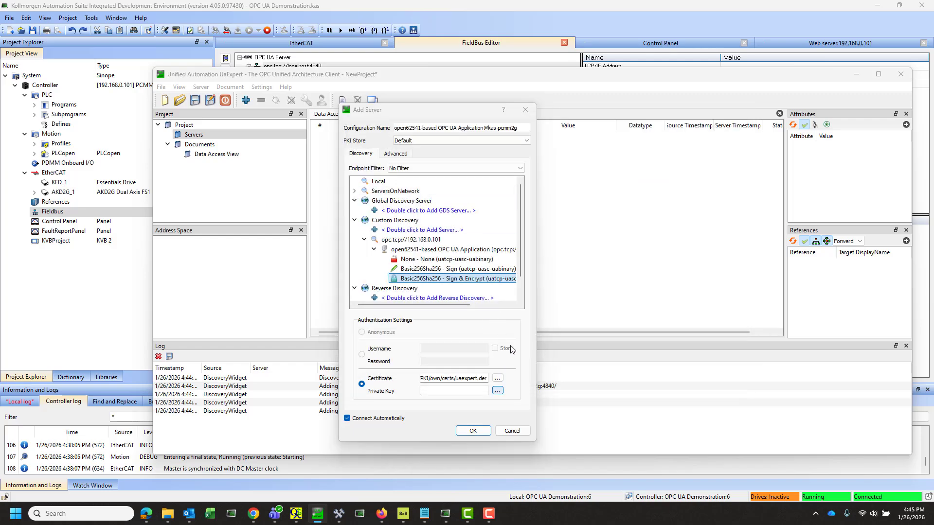
# Choose uaexpert_key.pem from the PKI\own\private folder as the private key and add the server to the project
pyautogui.click(497, 391)
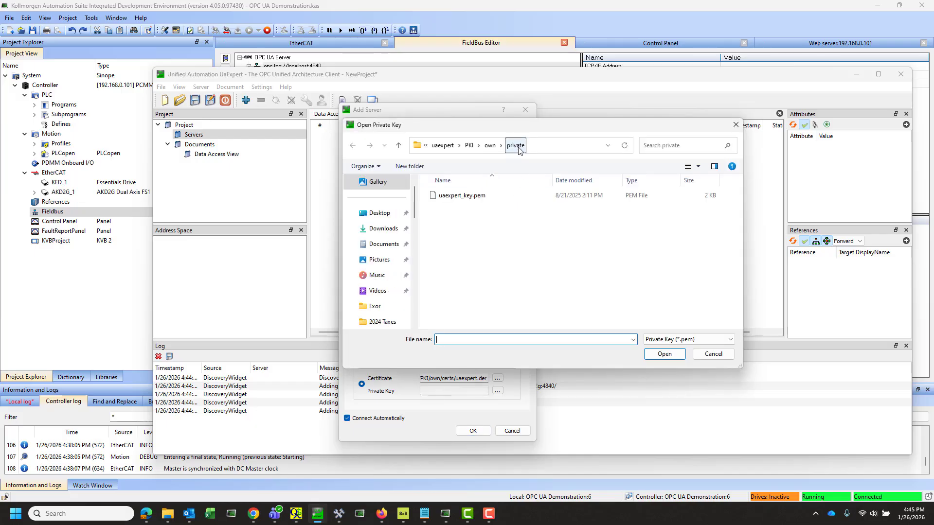
pyautogui.click(444, 197)
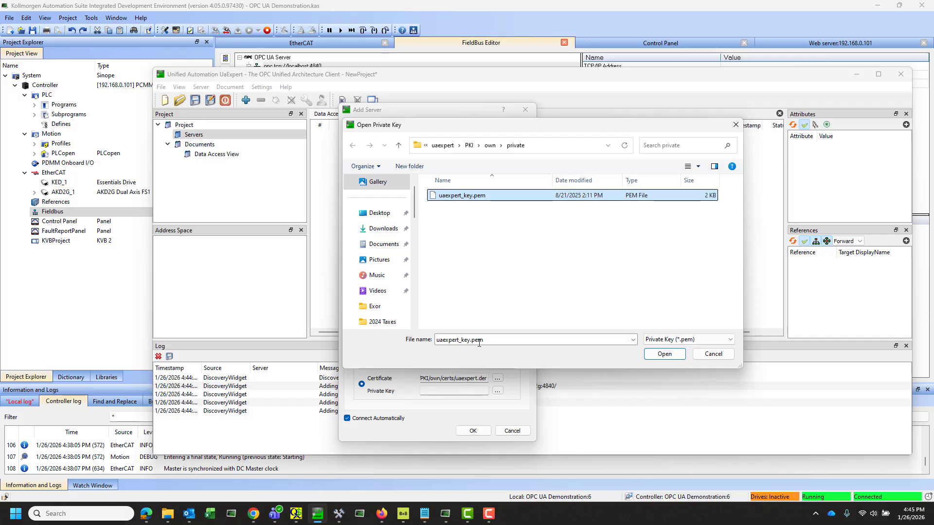
pyautogui.click(665, 355)
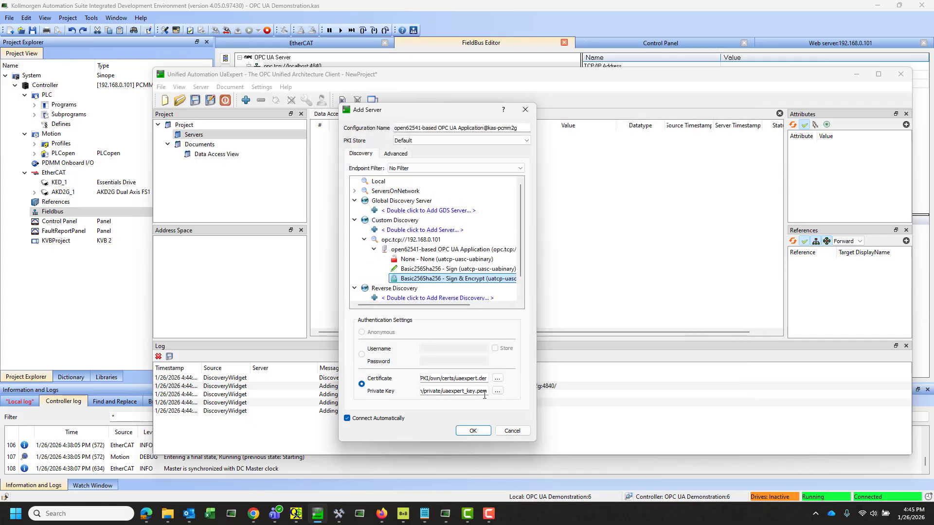
pyautogui.click(478, 431)
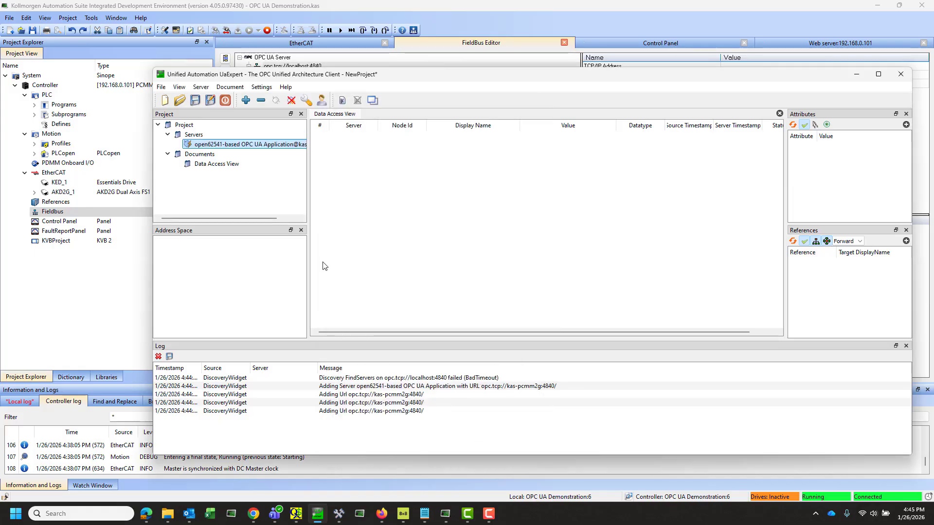
# Connect to the added server, accepting its certificate temporarily for this session and ignoring the certificate errors
pyautogui.doubleClick(227, 145)
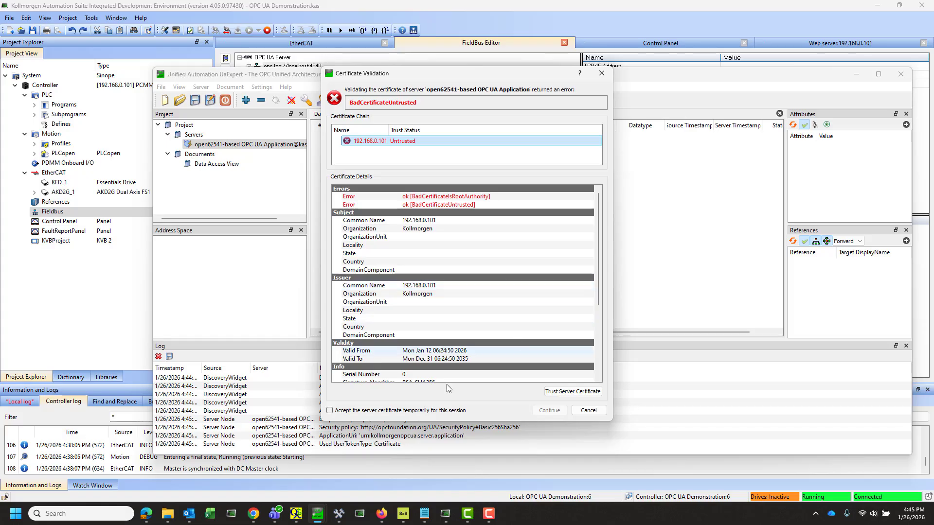
pyautogui.click(331, 411)
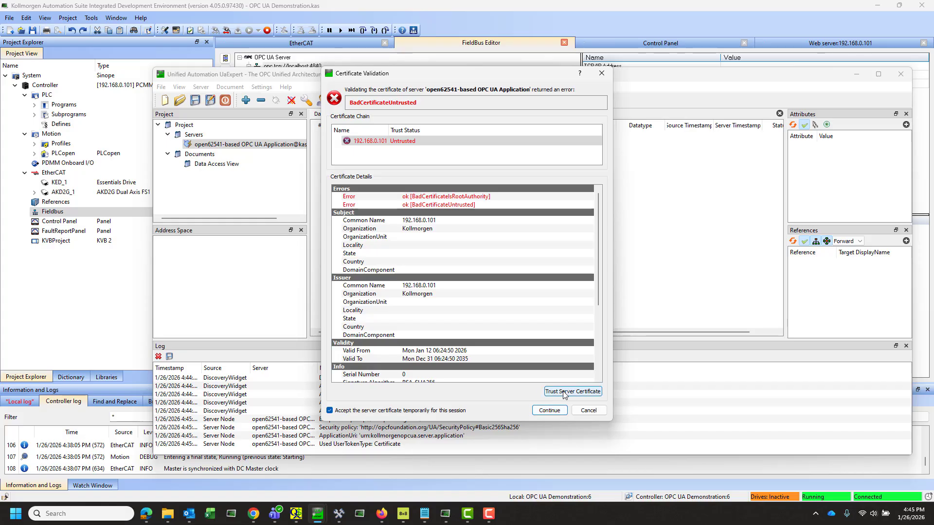
pyautogui.click(552, 411)
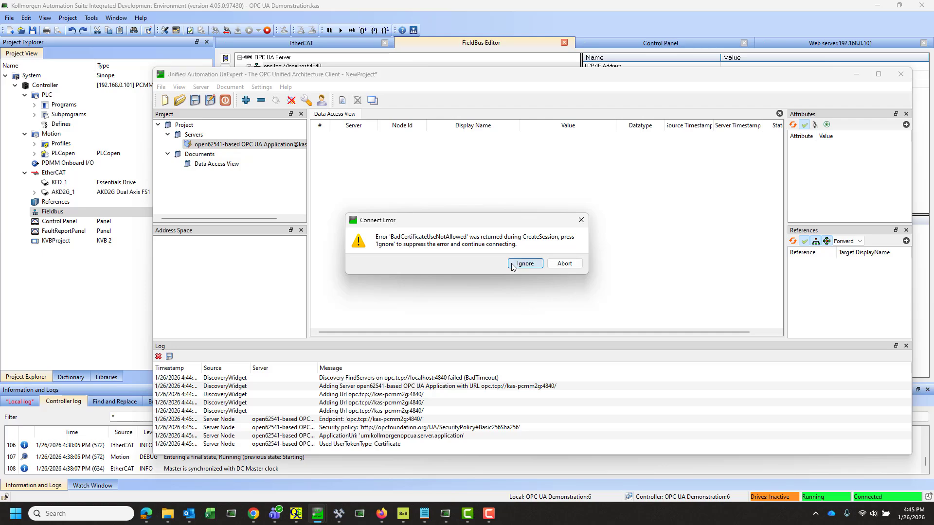
pyautogui.click(513, 265)
pyautogui.click(513, 265)
pyautogui.click(513, 266)
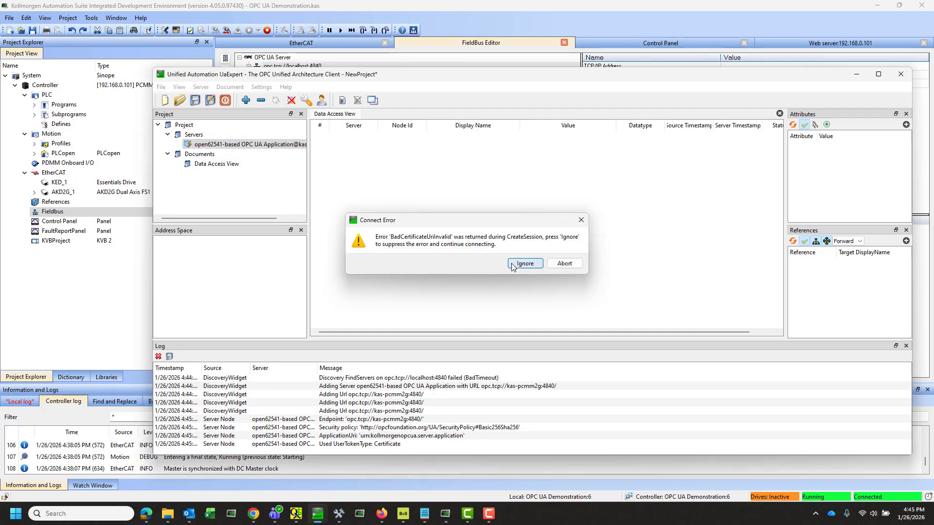
pyautogui.click(513, 265)
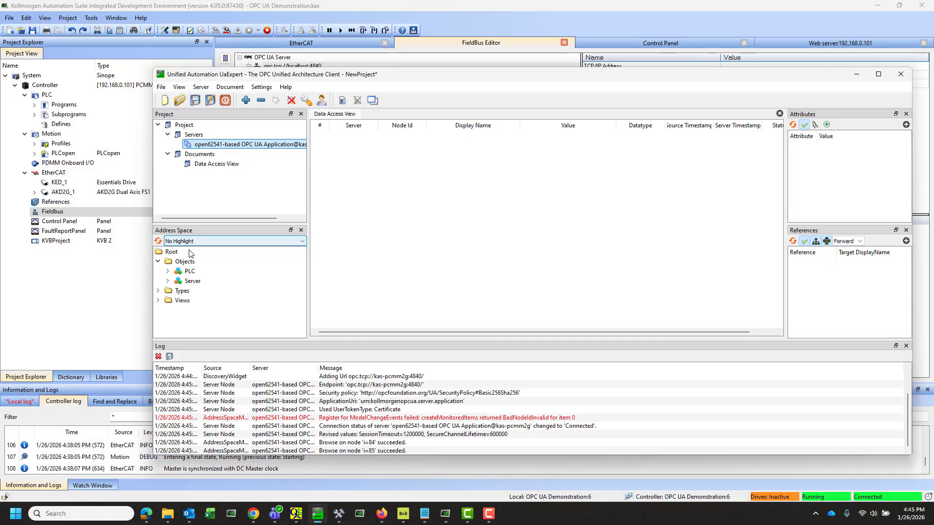
# Add ActPos1, ActPos2, Axis1Fault and Axis1FaultDescription from the PLC's AxisData group to the Data Access View
pyautogui.click(168, 272)
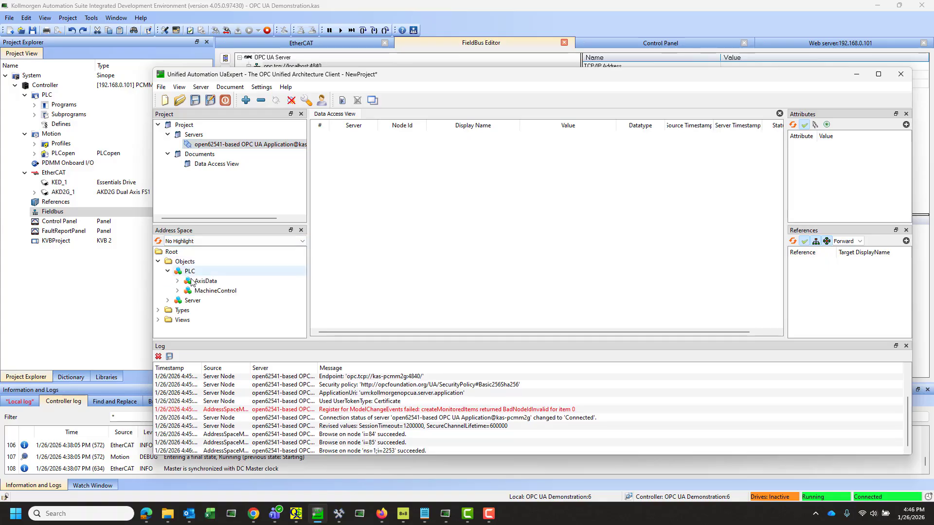
pyautogui.click(178, 282)
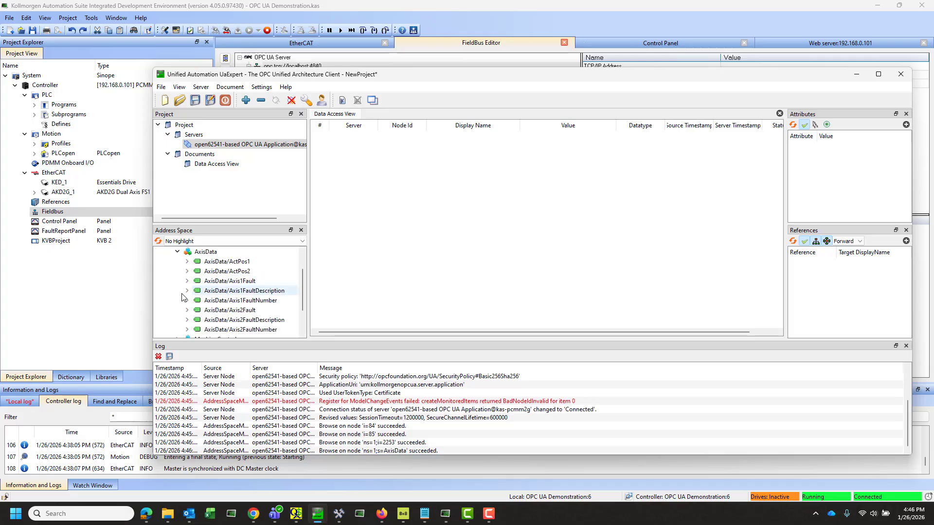
pyautogui.moveTo(216, 262); pyautogui.dragTo(395, 229)
pyautogui.moveTo(235, 275); pyautogui.dragTo(474, 214)
pyautogui.click(244, 282)
pyautogui.moveTo(367, 267); pyautogui.dragTo(366, 263)
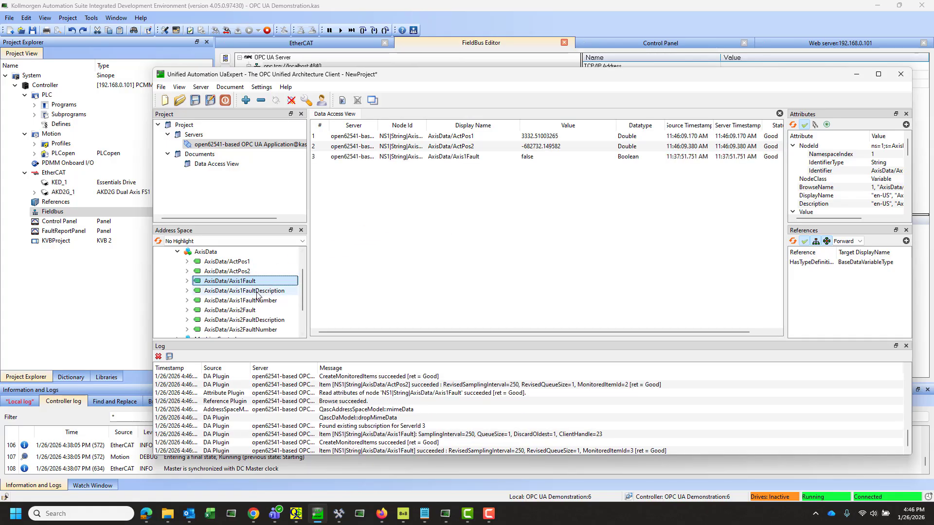
pyautogui.moveTo(243, 291); pyautogui.dragTo(460, 240)
pyautogui.scroll(-1, 181, 317)
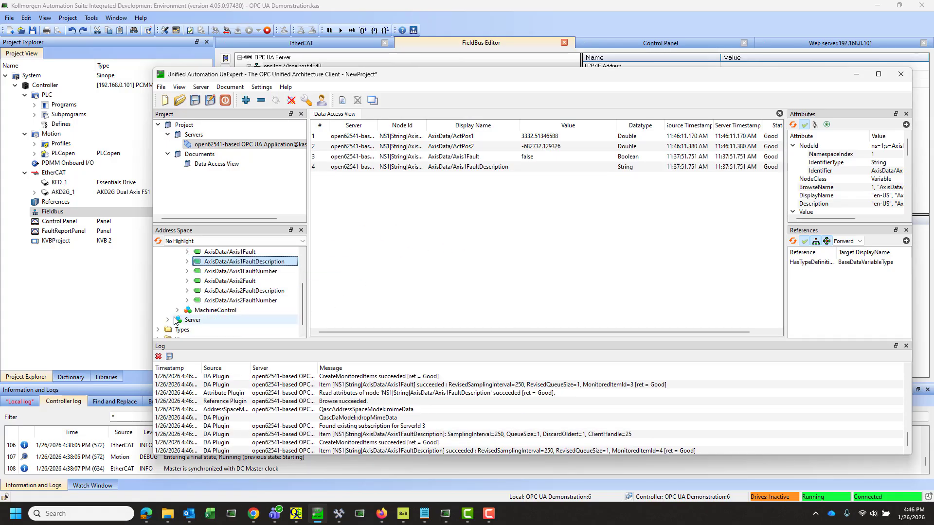
# Add Axis1Accel, Axis1Vel and Direction from the PLC's MachineControl group to the Data Access View
pyautogui.click(177, 310)
pyautogui.moveTo(224, 301); pyautogui.dragTo(437, 247)
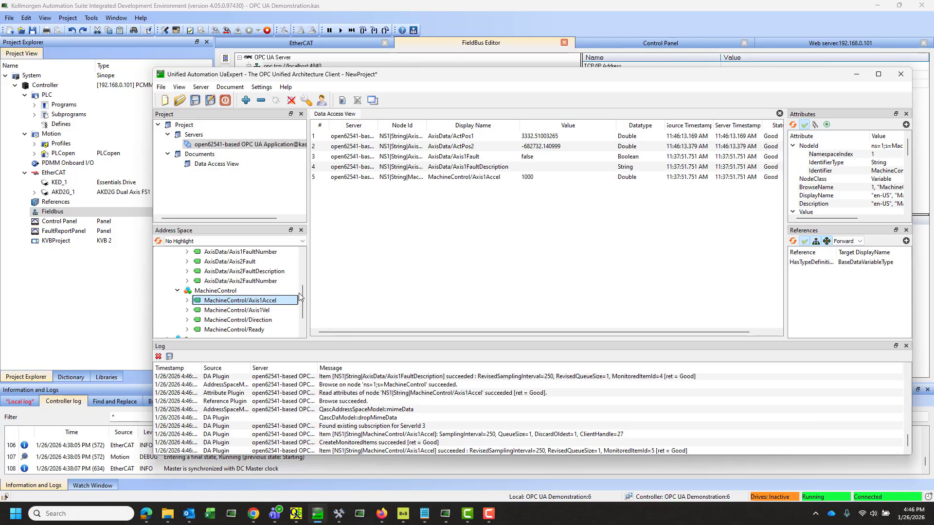
pyautogui.moveTo(271, 309); pyautogui.dragTo(374, 290)
pyautogui.moveTo(268, 324); pyautogui.dragTo(516, 243)
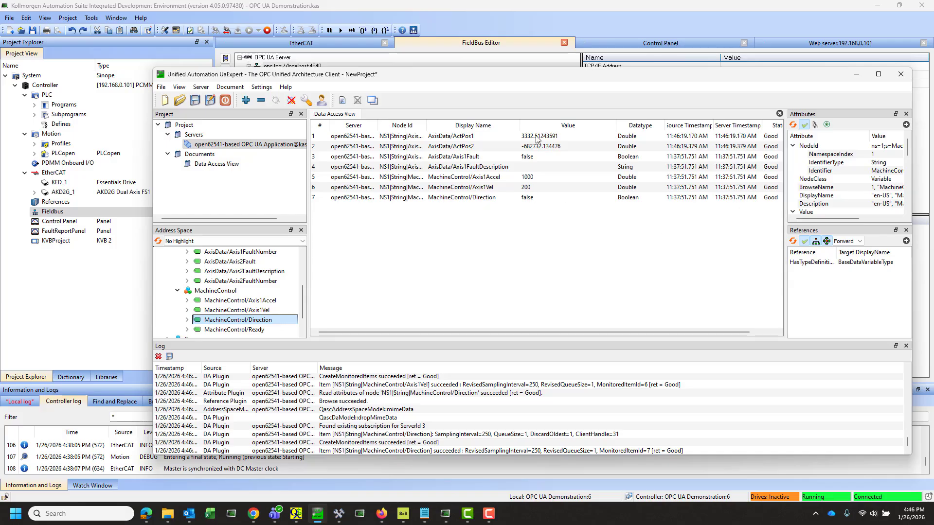
# Move the UaExpert window clear of the IDE's fieldbus variables and set MachineControl/Direction to true
pyautogui.moveTo(535, 80); pyautogui.dragTo(481, 213)
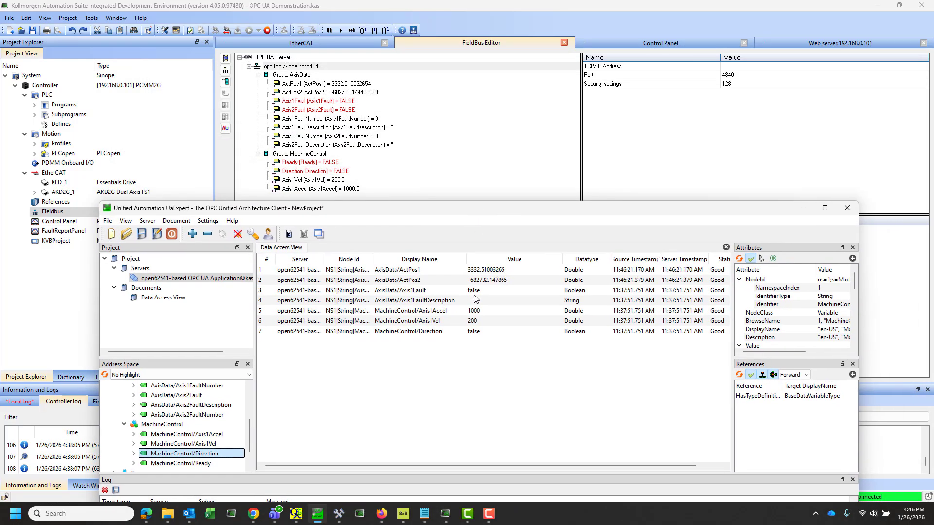
pyautogui.doubleClick(472, 332)
pyautogui.click(470, 332)
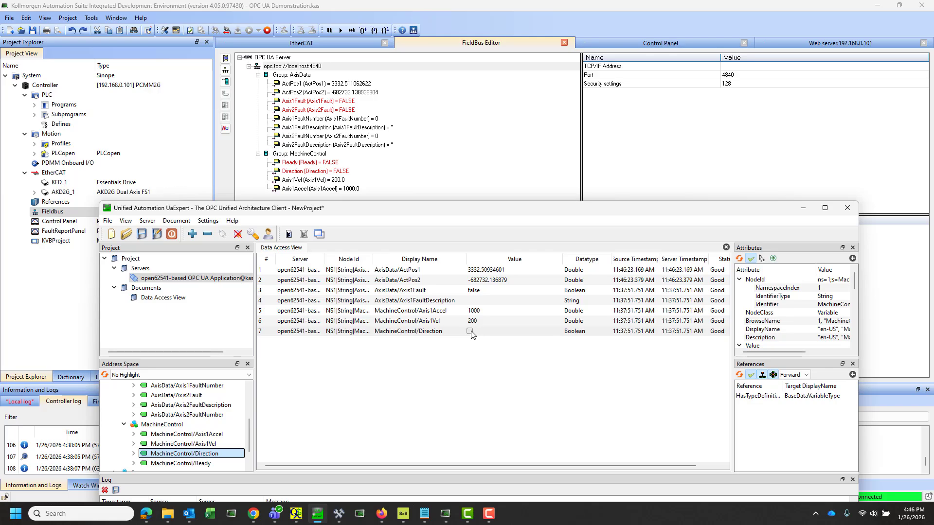
pyautogui.press('Return')
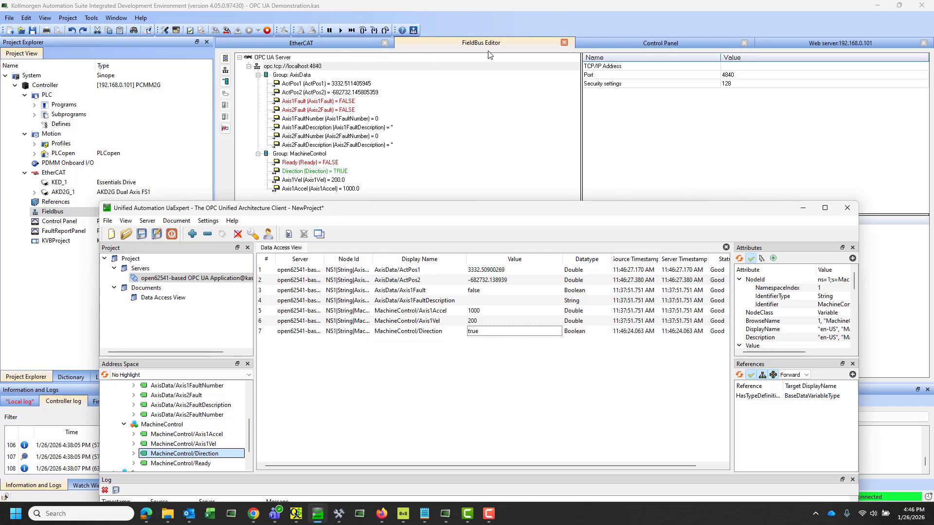
# Show the IDE's Control Panel, switch back to UaExpert, and compare the Axis1Fault and Axis1FaultDescription values with the axis status
pyautogui.click(679, 40)
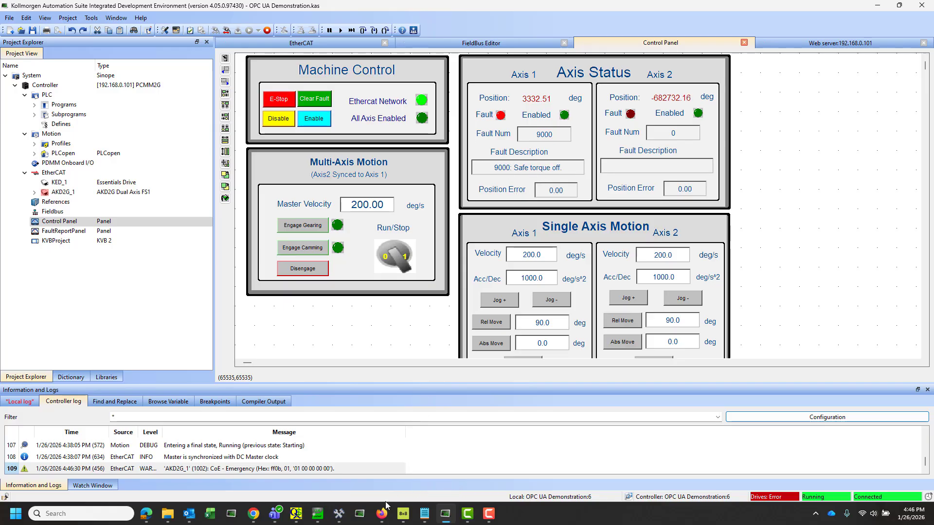
pyautogui.click(317, 514)
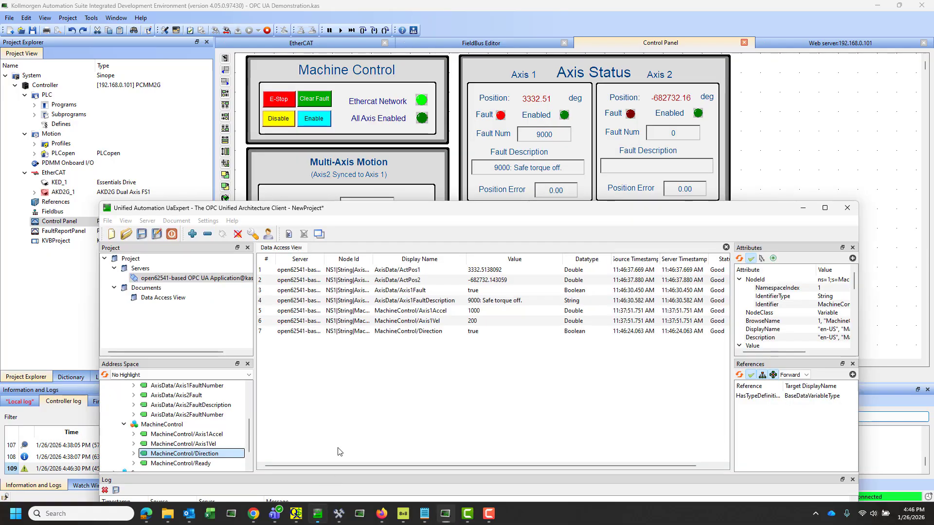
pyautogui.click(485, 304)
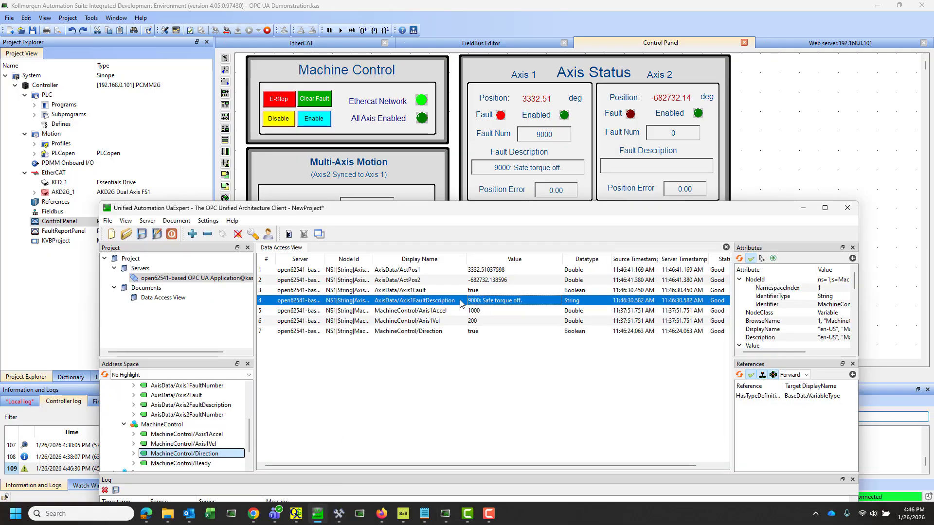
pyautogui.click(494, 292)
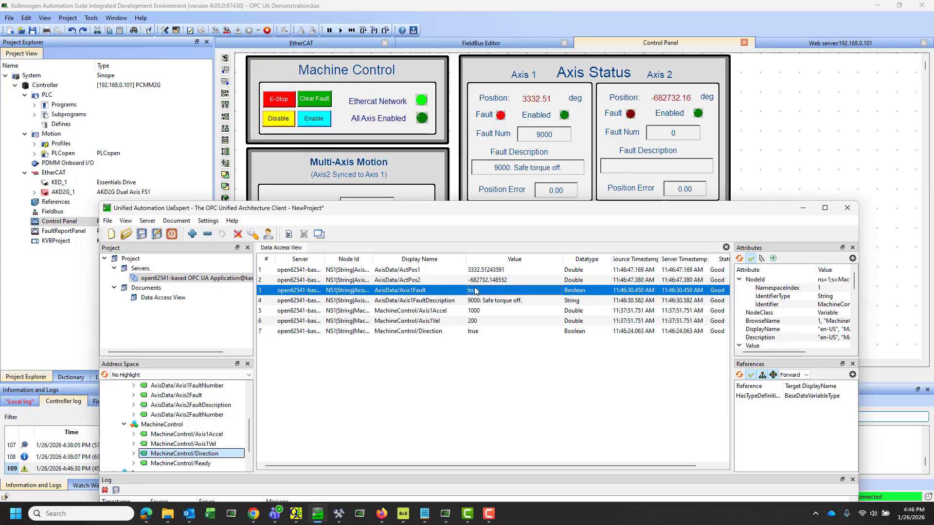
# Switch to the Kollmorgen IDE's Control Panel, clear the fault and enable the axes, and run them with gearing engaged
pyautogui.click(452, 153)
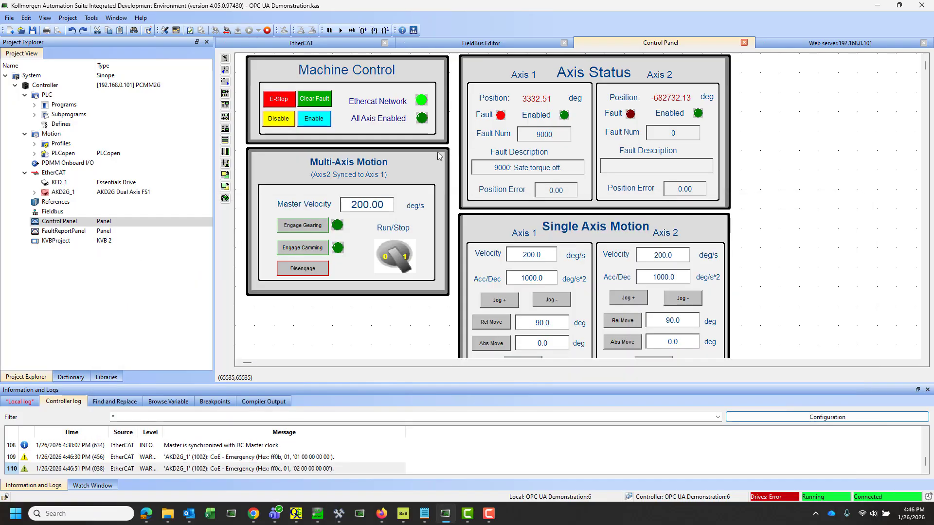
pyautogui.click(305, 107)
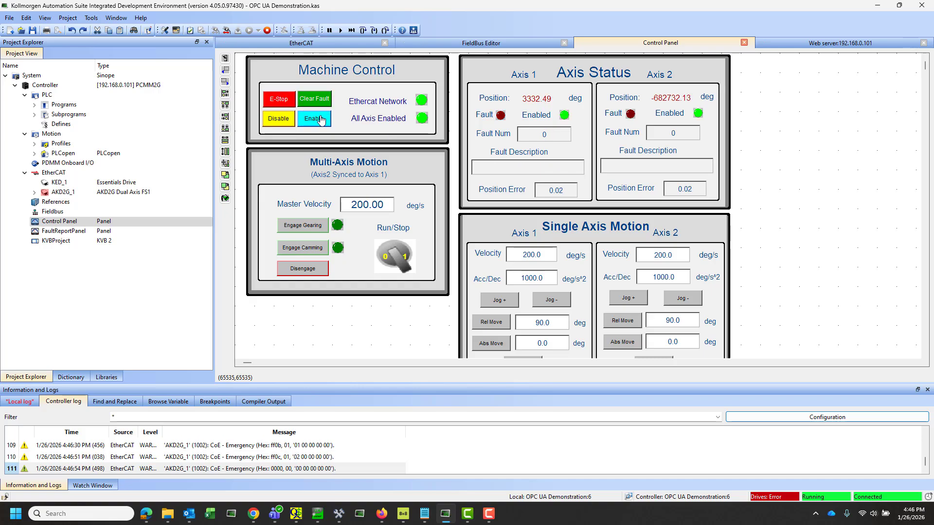
pyautogui.click(308, 227)
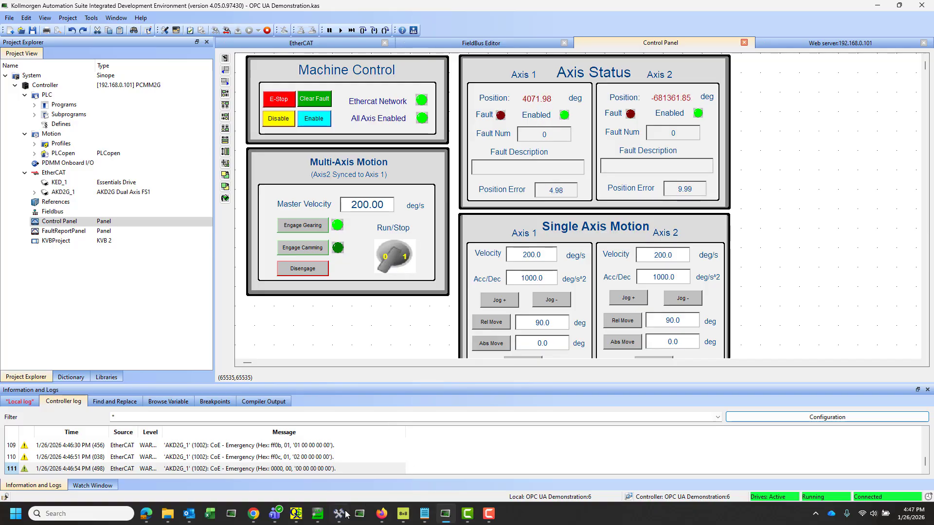
# Switch to UaExpert and examine the live ActPos1, ActPos2 and Axis1Fault values against the Control Panel
pyautogui.moveTo(318, 514)
pyautogui.click(324, 475)
pyautogui.click(464, 291)
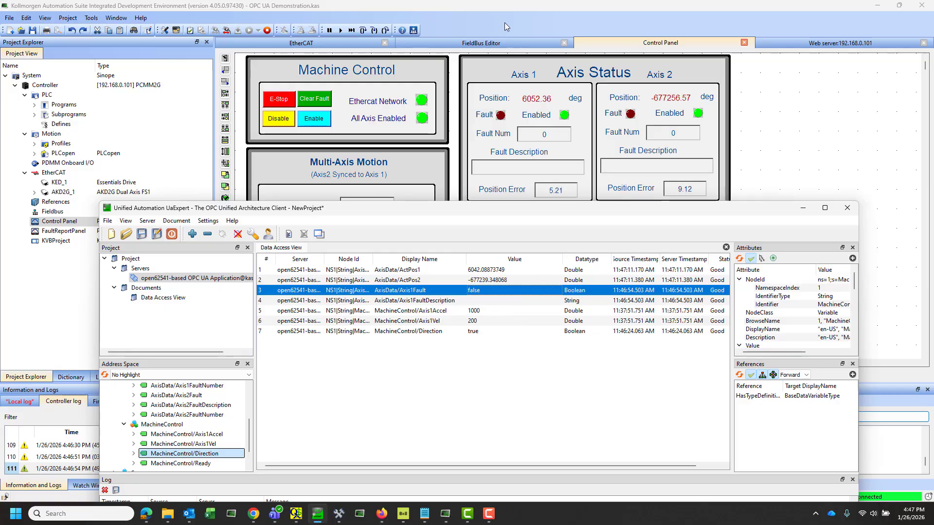
# View the OPC UA variables in the Kollmorgen IDE's FieldBus Editor, and switch to the browser to review the OPC UA Server help topic
pyautogui.hotkey('alt', 'Tab')
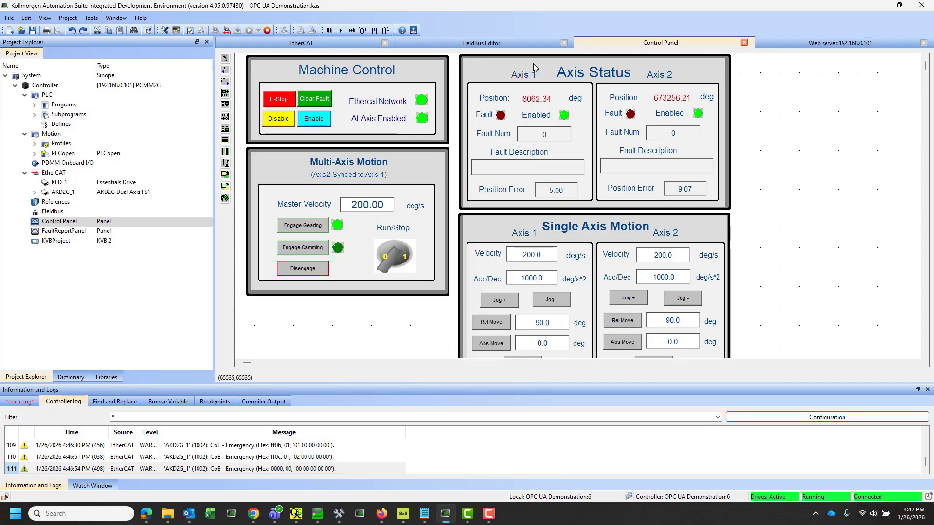
pyautogui.click(494, 51)
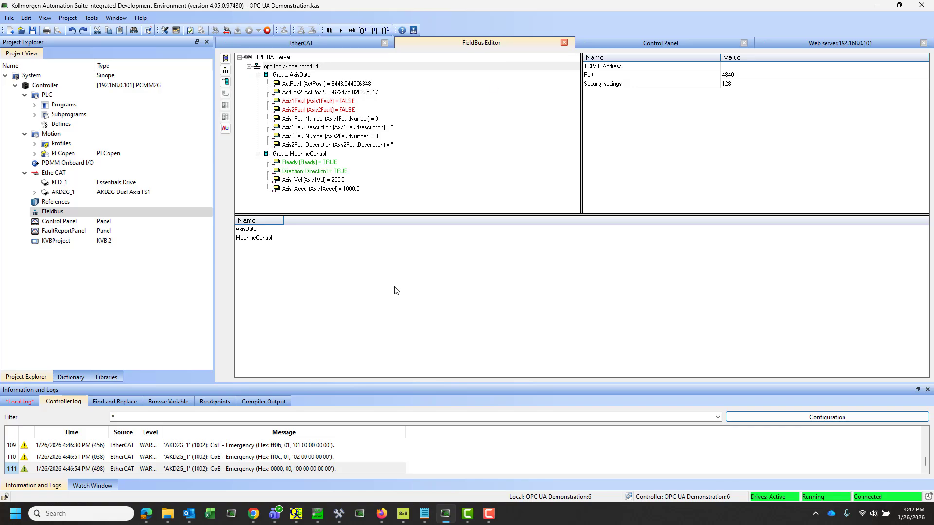
pyautogui.moveTo(146, 514)
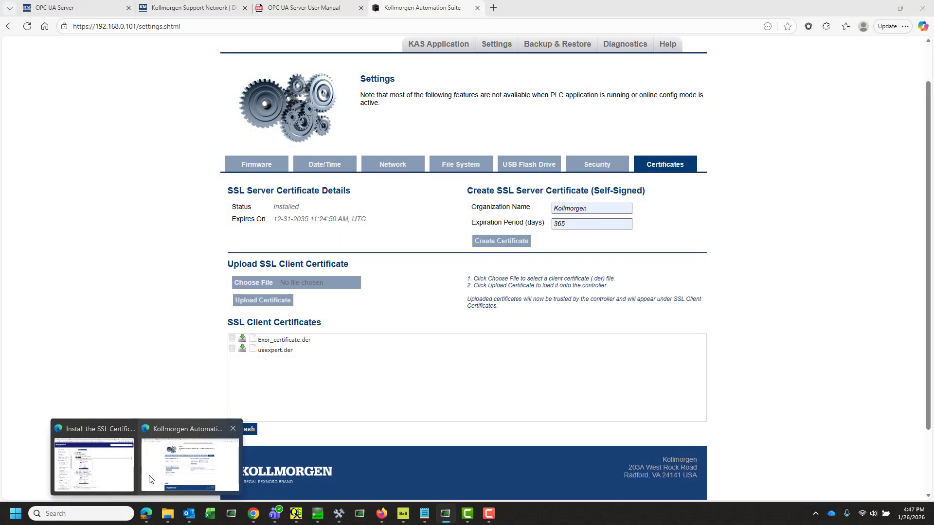
pyautogui.click(190, 464)
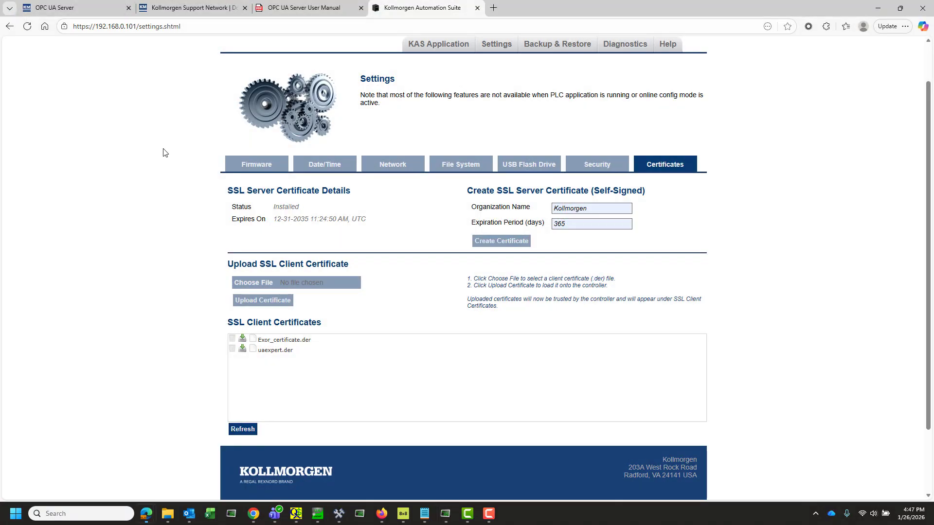
pyautogui.click(52, 7)
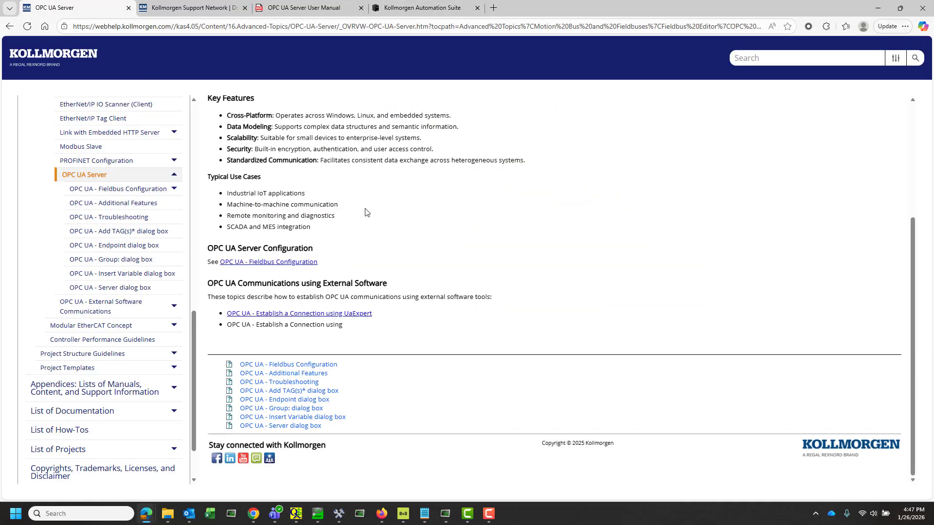
pyautogui.scroll(4, 366, 213)
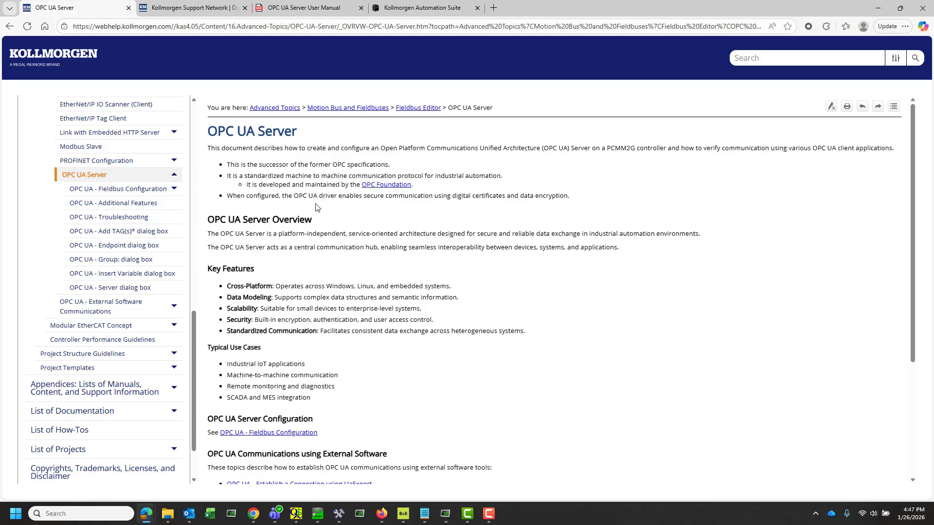
# Revisit the controller's certificate settings page, and examine the table of contents in the OPC UA Server User Manual PDF
pyautogui.click(393, 12)
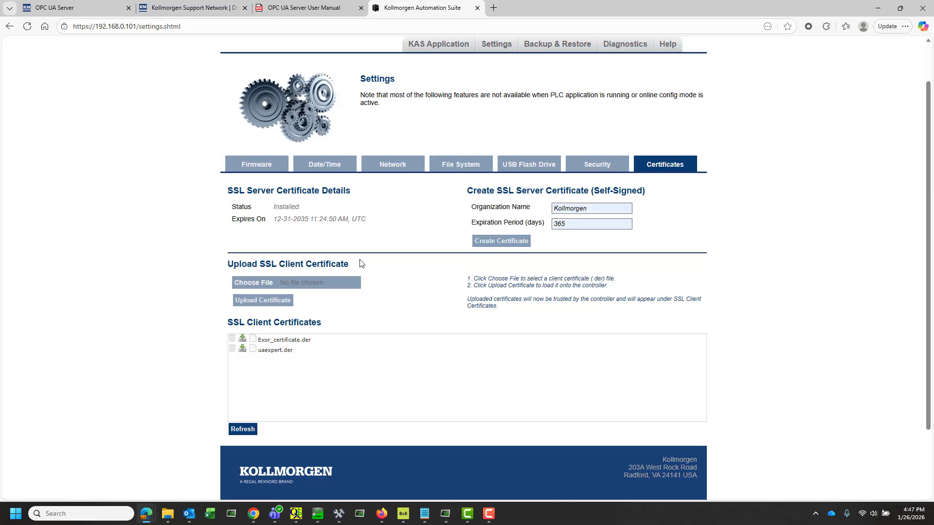
pyautogui.click(291, 11)
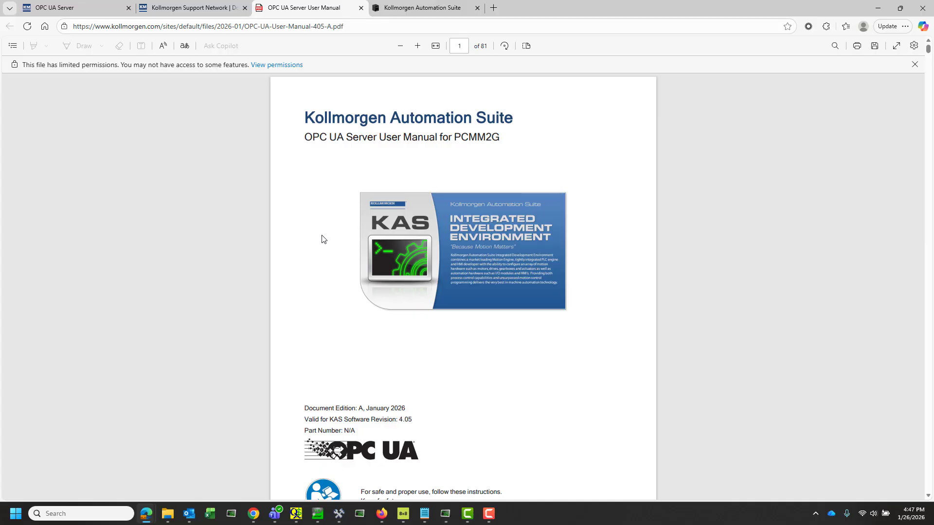
pyautogui.scroll(-10, 425, 153)
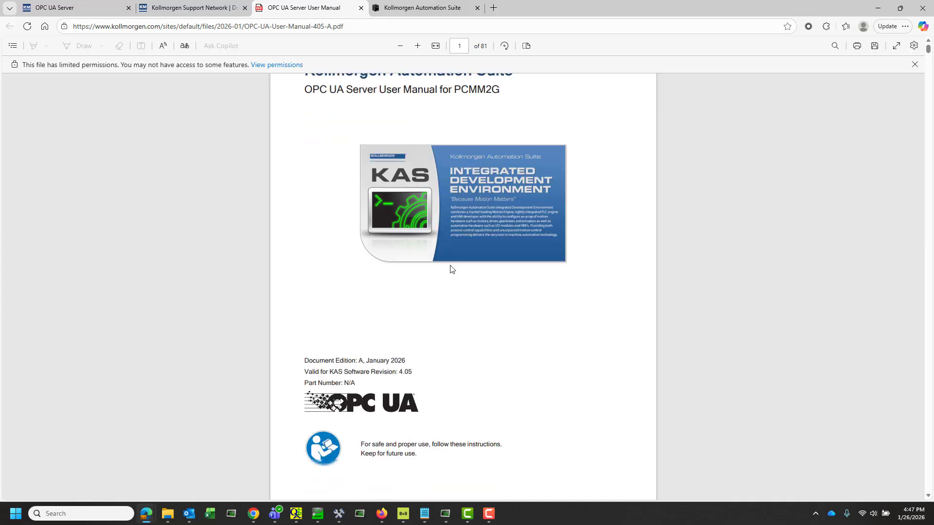
pyautogui.scroll(-2, 460, 288)
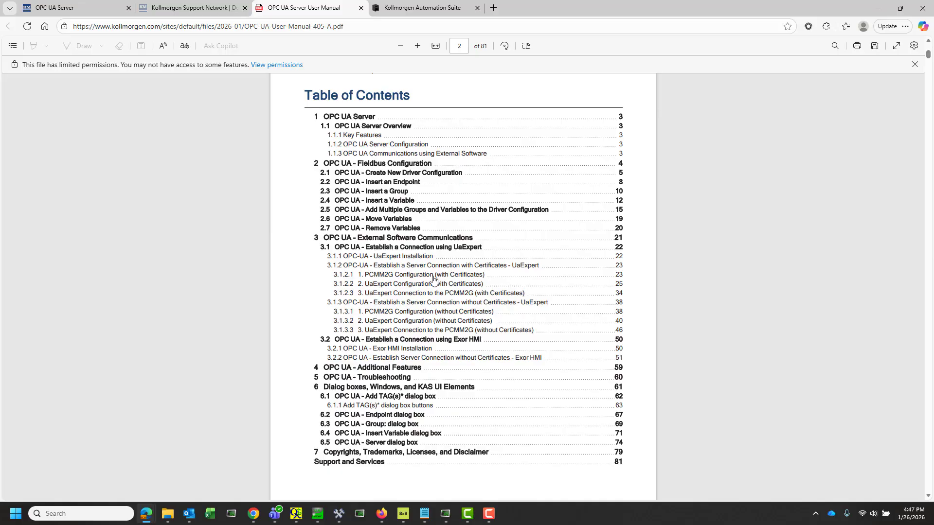
# Examine the Kollmorgen Support Network downloads page, its KAS and Documentation filters, and the OPC UA User Manual EN entry
pyautogui.click(209, 10)
pyautogui.scroll(2, 236, 336)
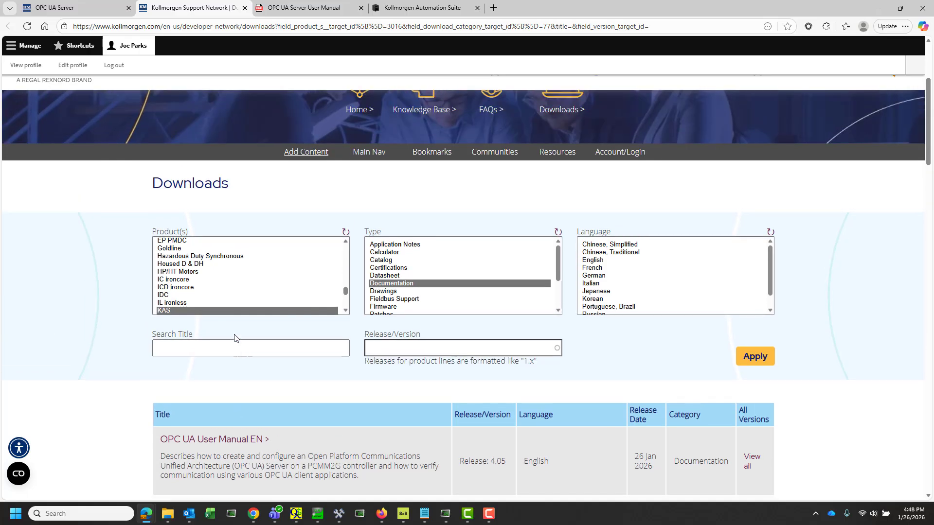
pyautogui.scroll(3, 695, 281)
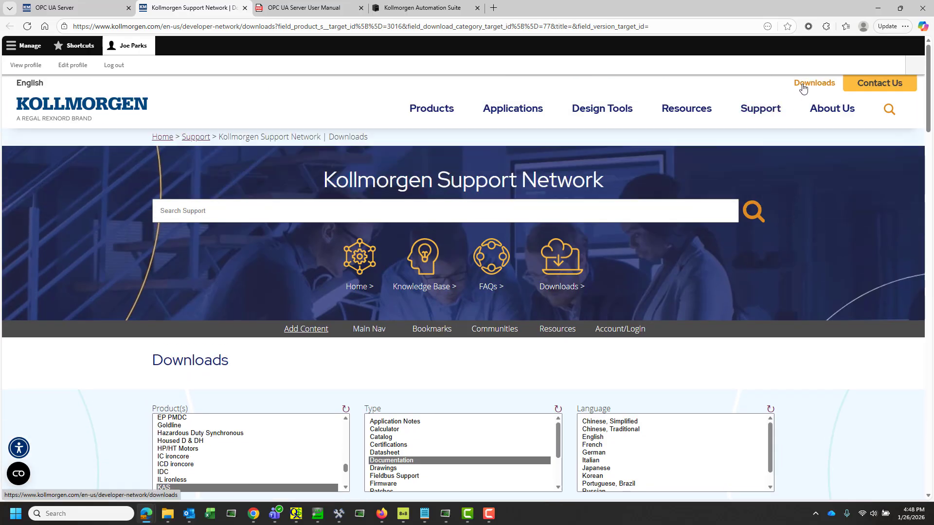
pyautogui.scroll(-3, 78, 340)
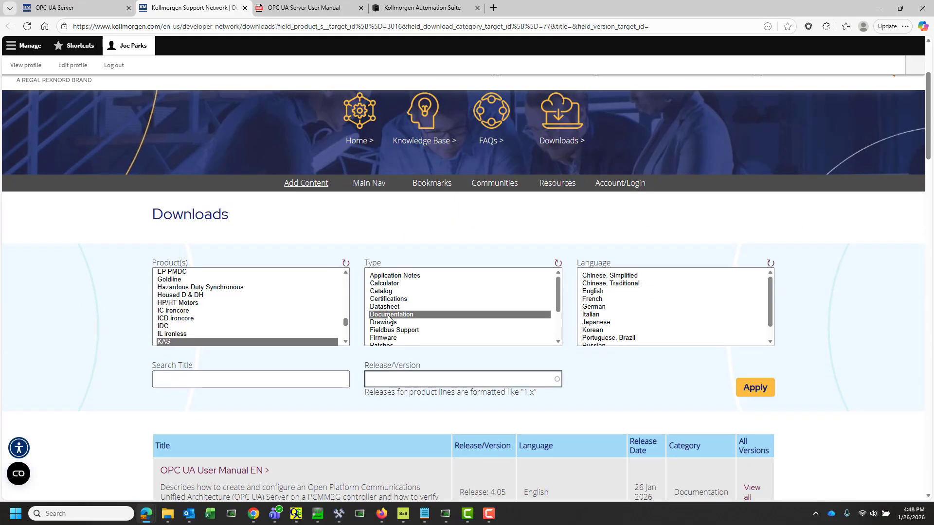
pyautogui.scroll(-3, 594, 396)
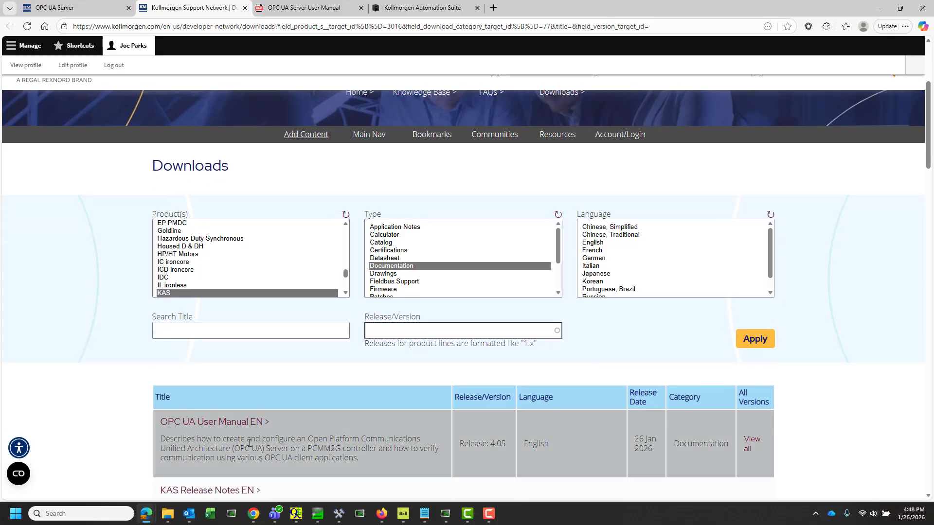